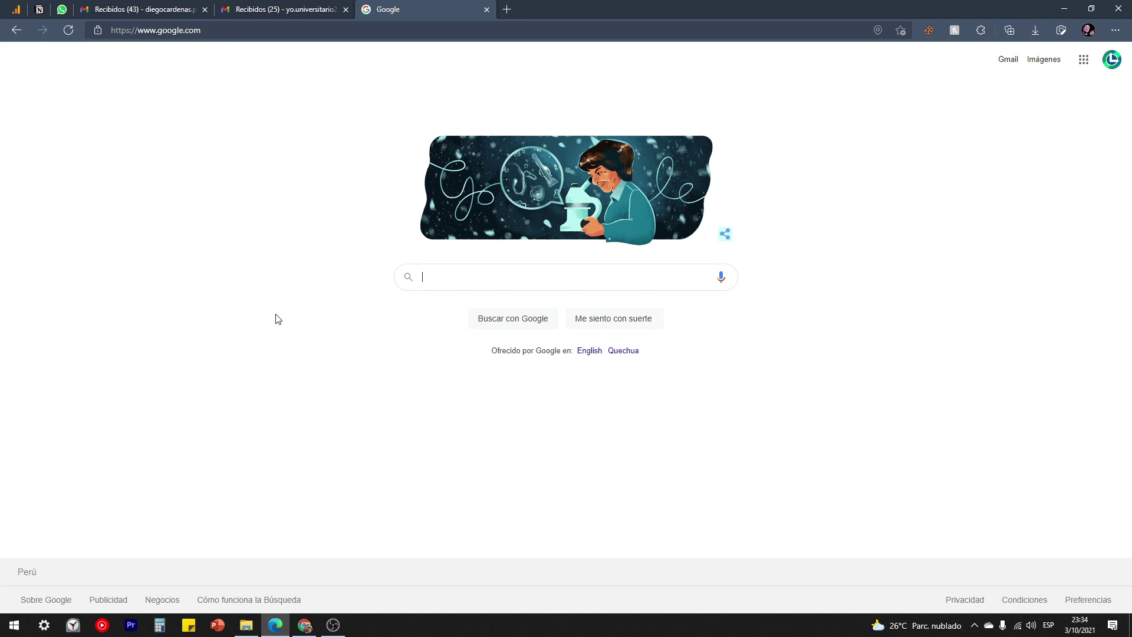
Search Google for 'firma edteam'.
type("f")
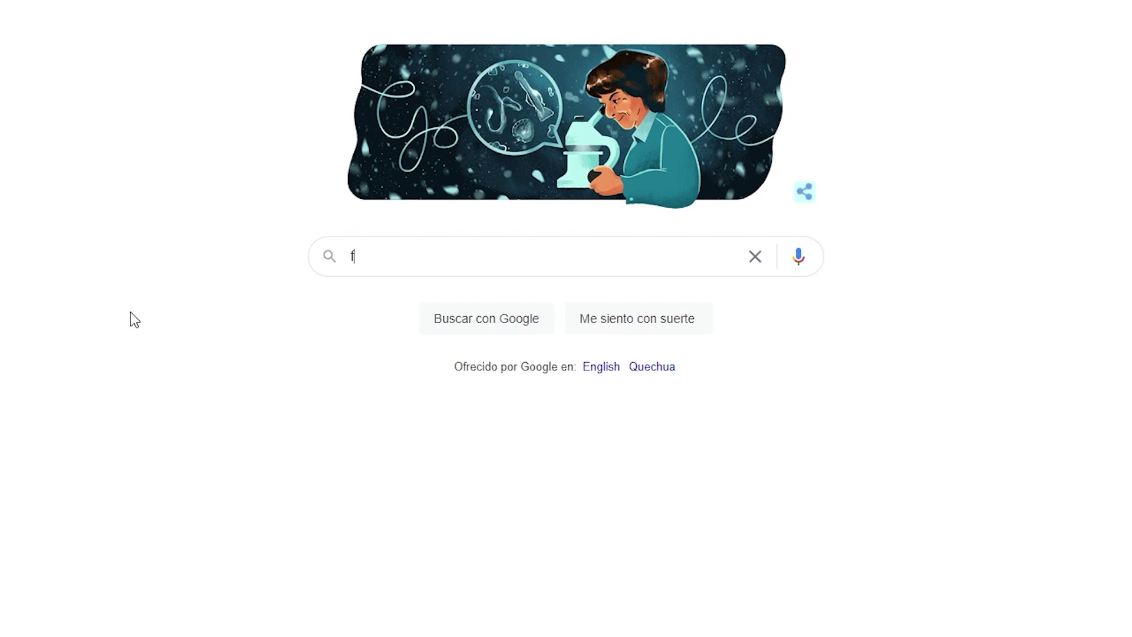
type("irma edteam")
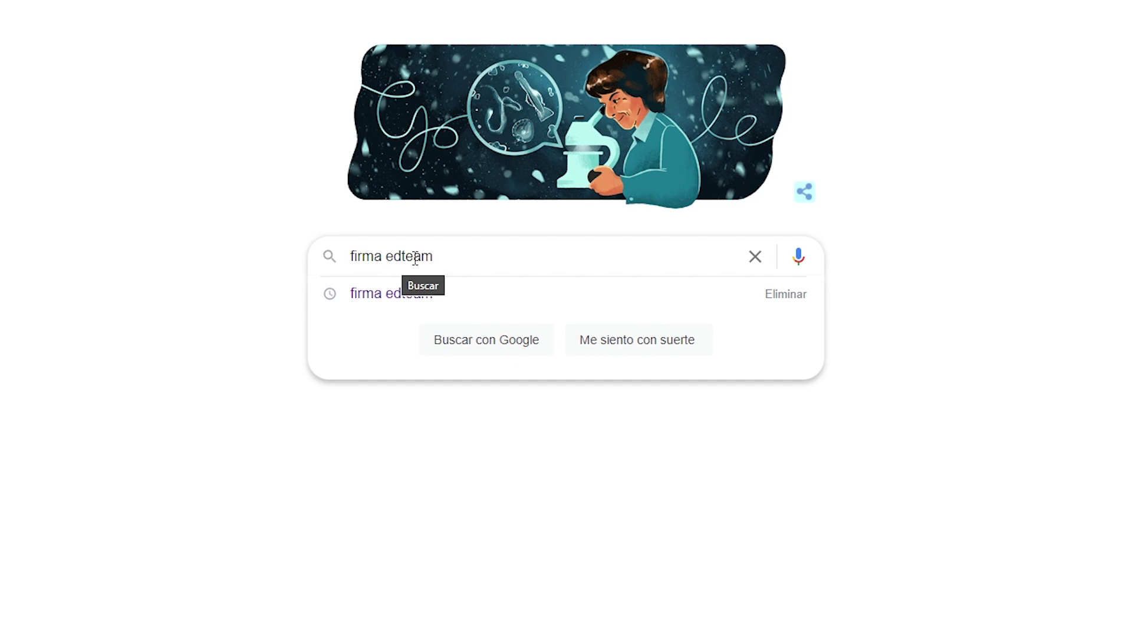
key("ctrl+a")
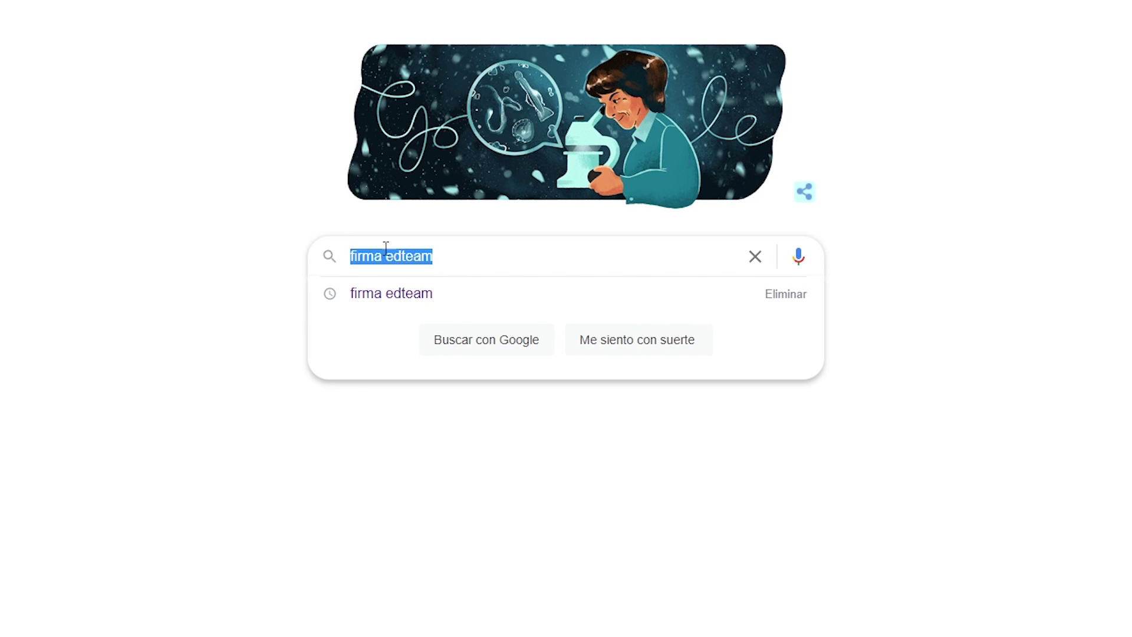
left_click(448, 259)
key("Return")
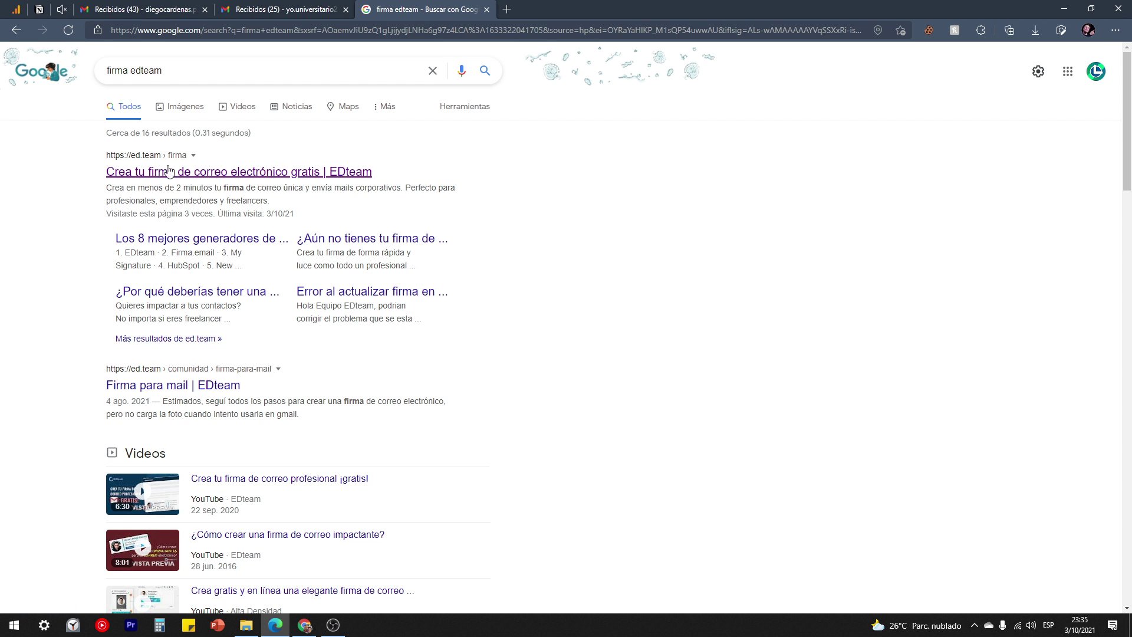
Open EDteam's free email signature page and start generating a signature, reaching the sign-in page.
left_click(236, 172)
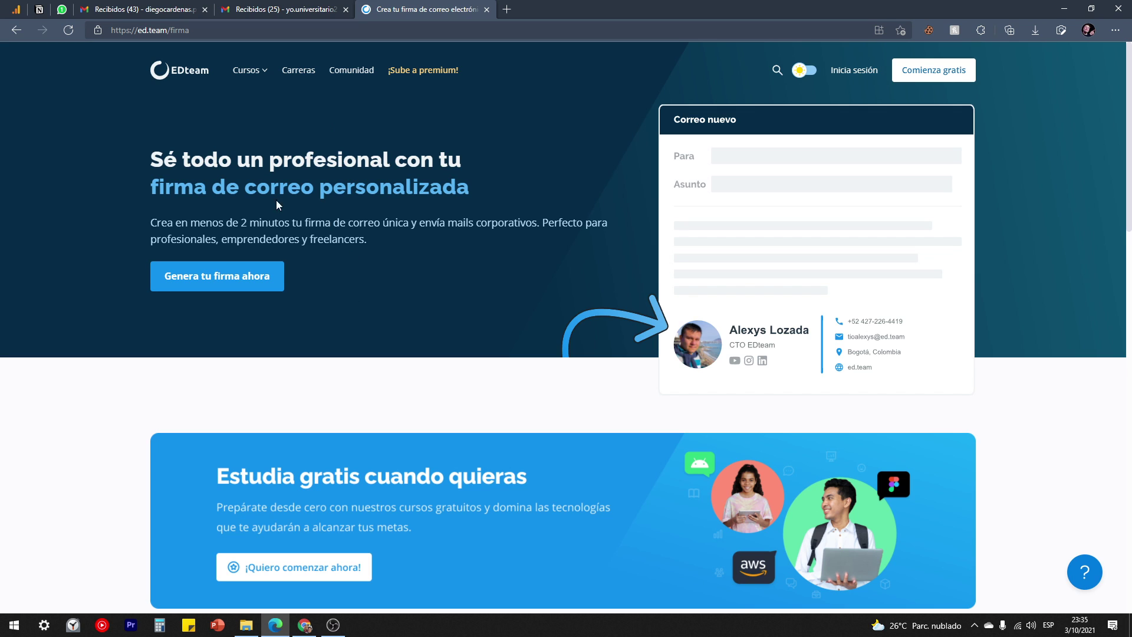
left_click(201, 278)
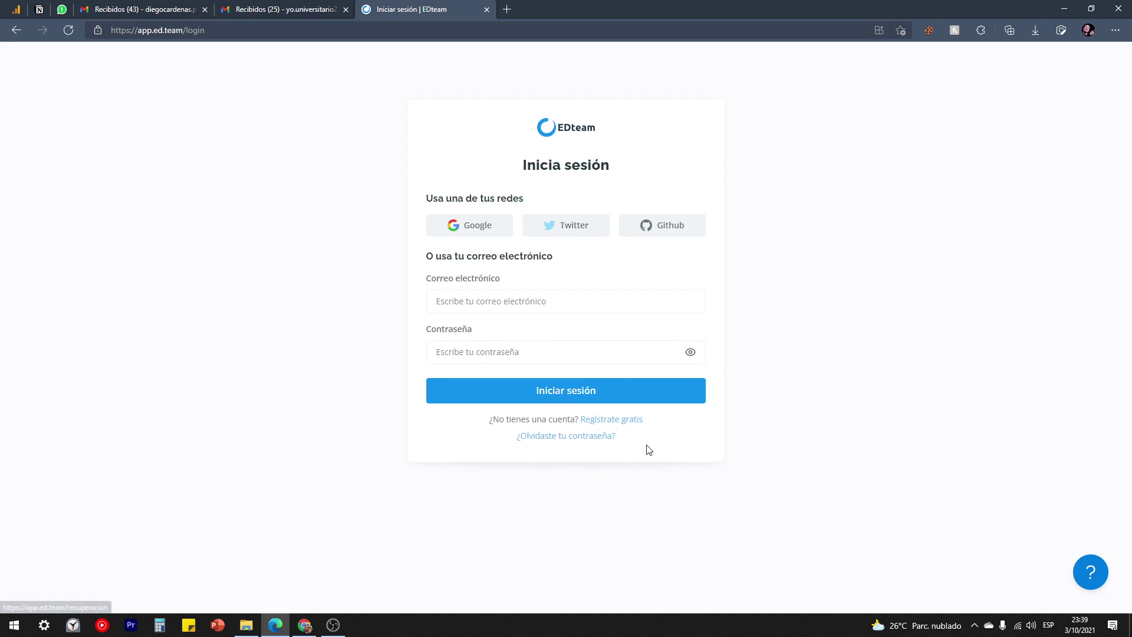
Open the sign-up form and enter the first name, surname and saved e-mail address.
left_click(625, 421)
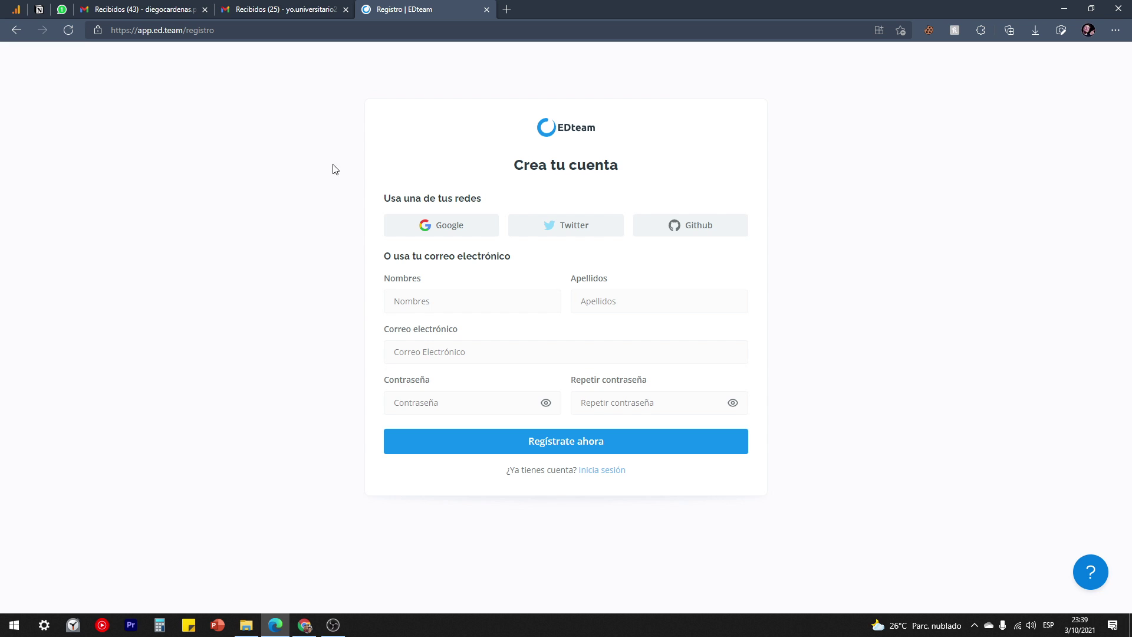
left_click(288, 11)
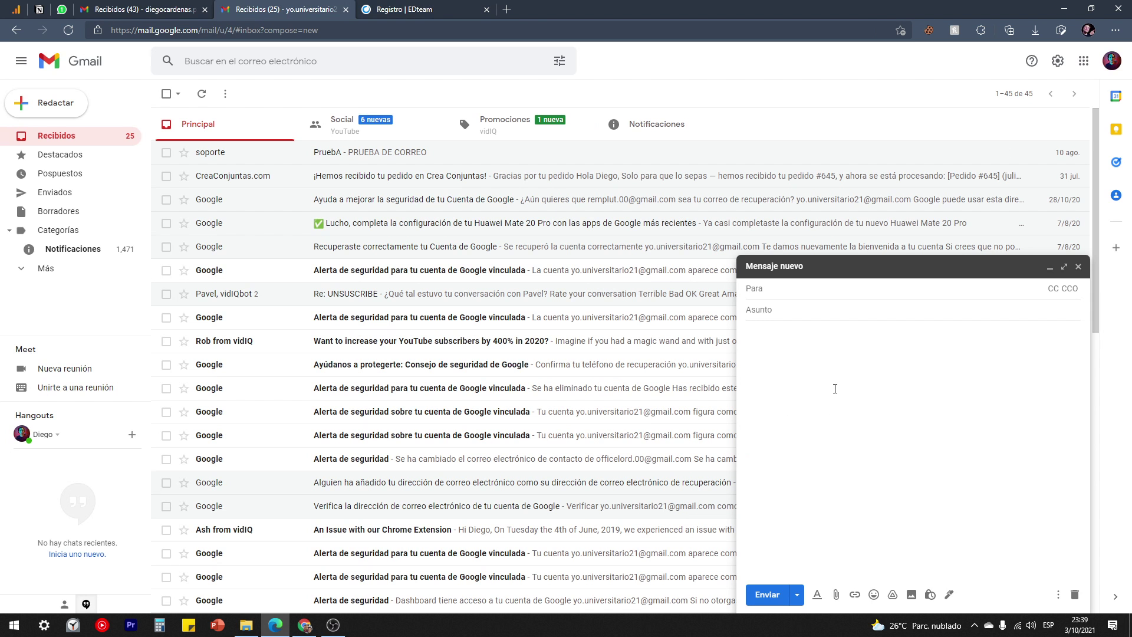
left_click(416, 5)
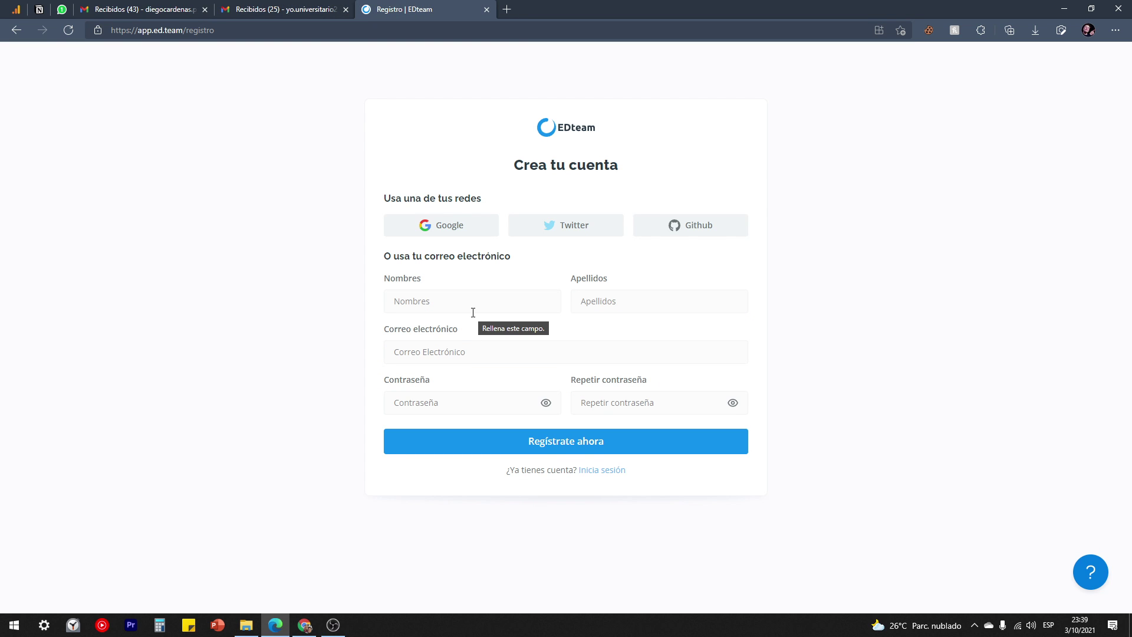
left_click(430, 298)
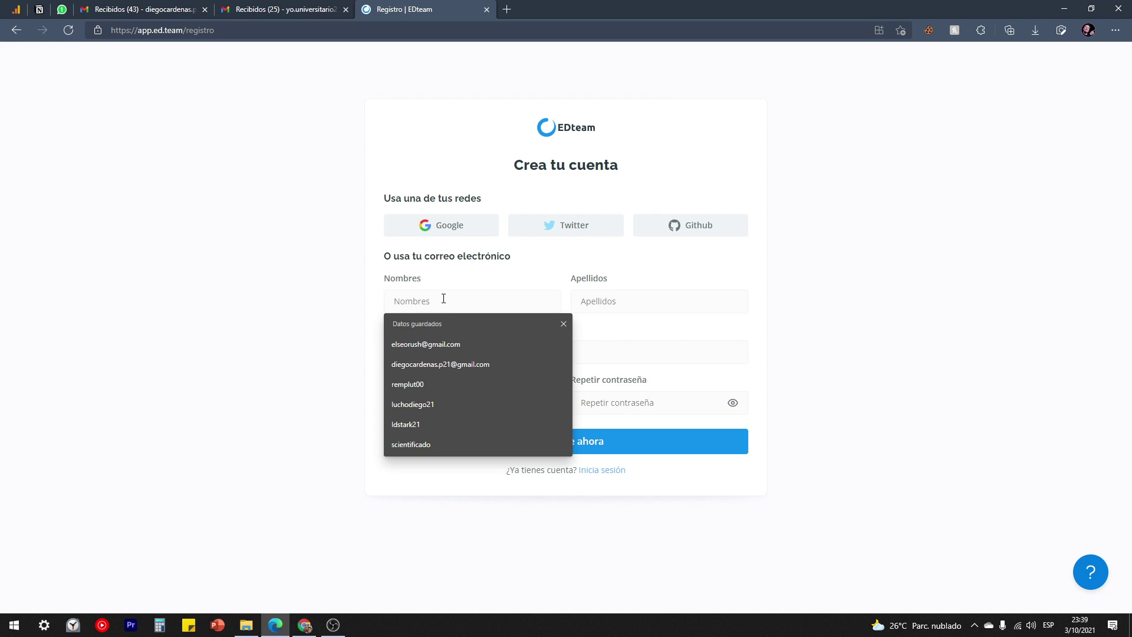
type("Diego")
key("Tab")
type("Cá")
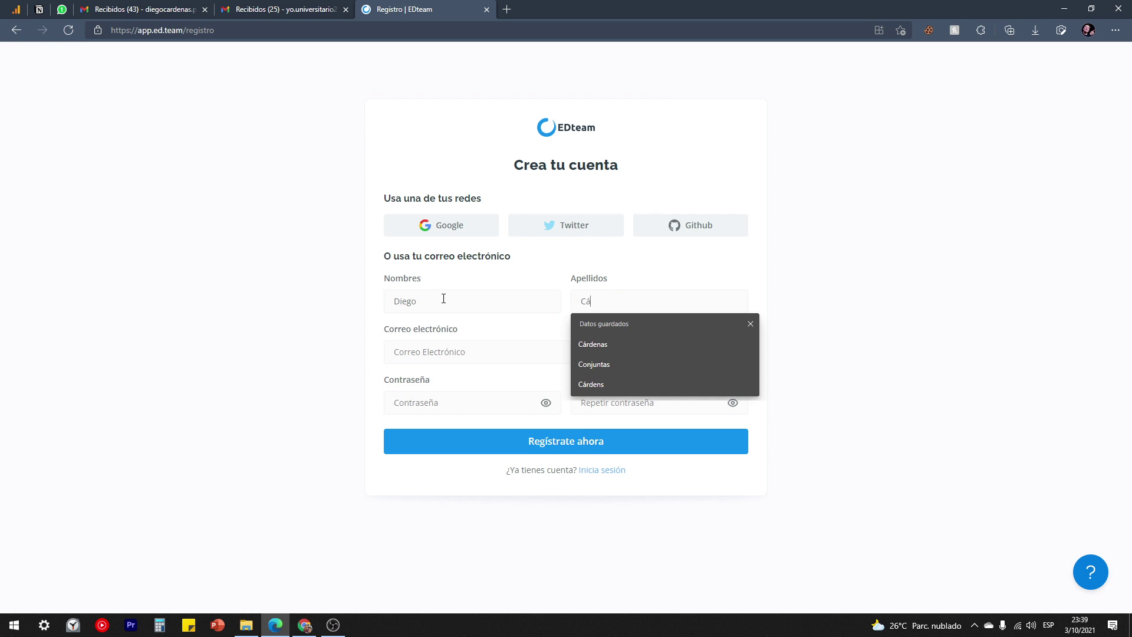
type("rdenas")
key("Tab")
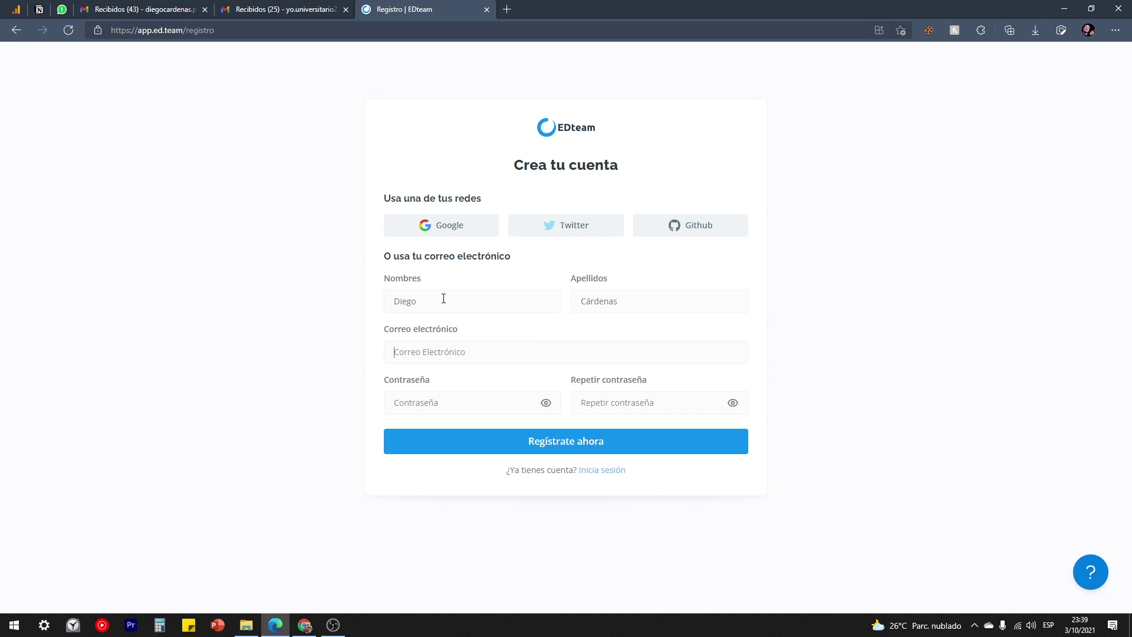
type("yo.uni")
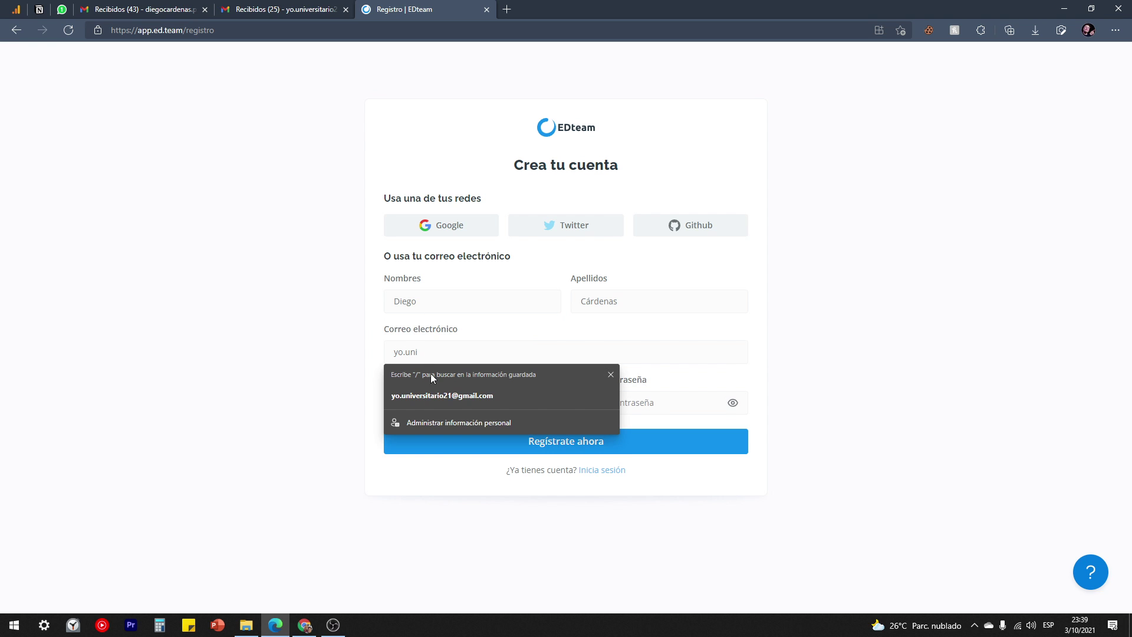
left_click(448, 395)
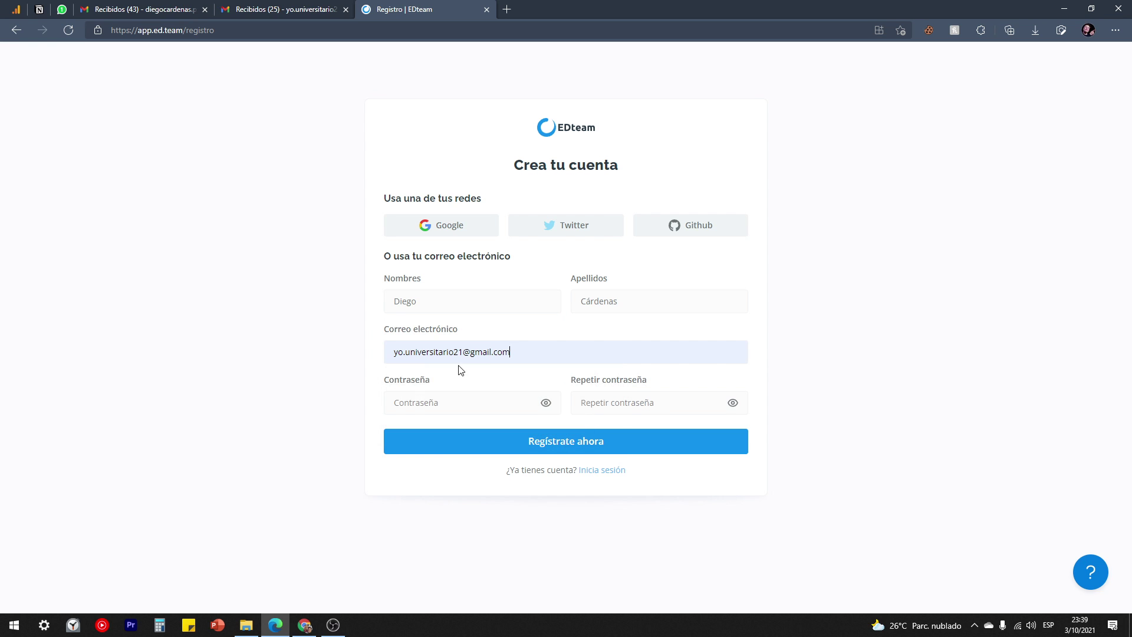
Enter and repeat the account password, then submit the registration.
left_click(424, 394)
type("**********")
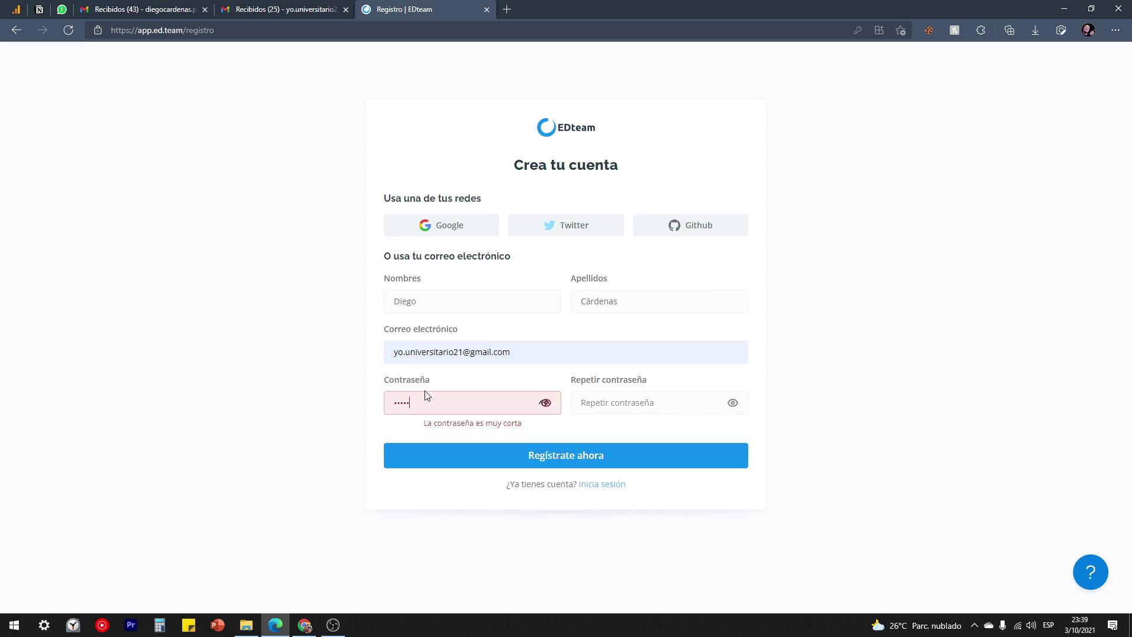
key("Tab")
type("**********")
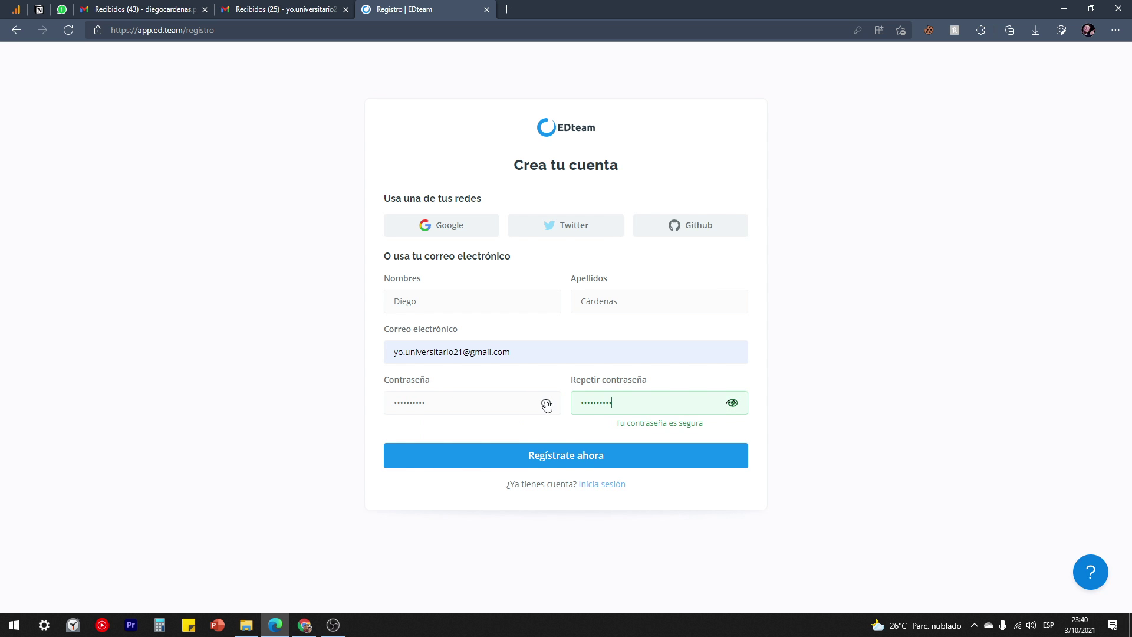
left_click(563, 461)
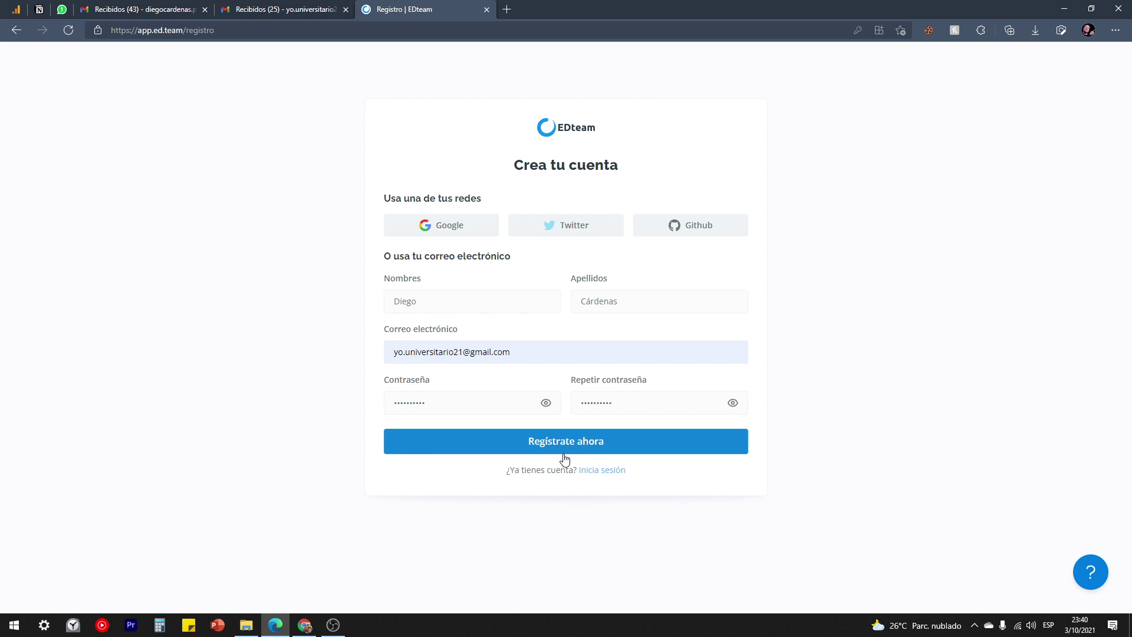
left_click(564, 453)
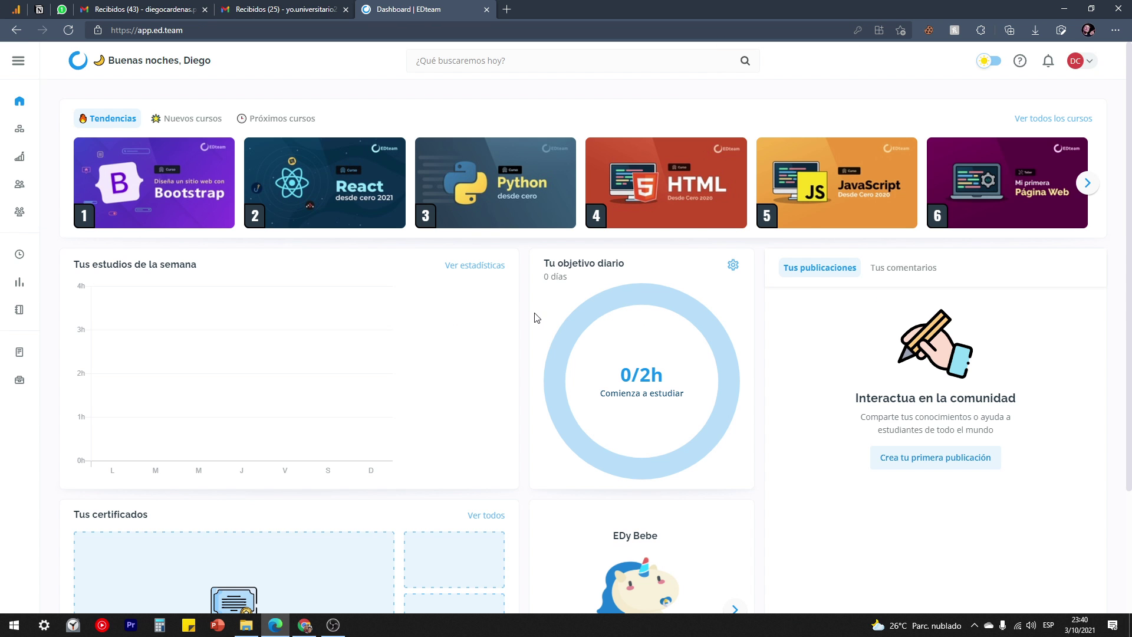
Search 'firma' in a new tab and open the EDteam signature page result.
left_click(507, 9)
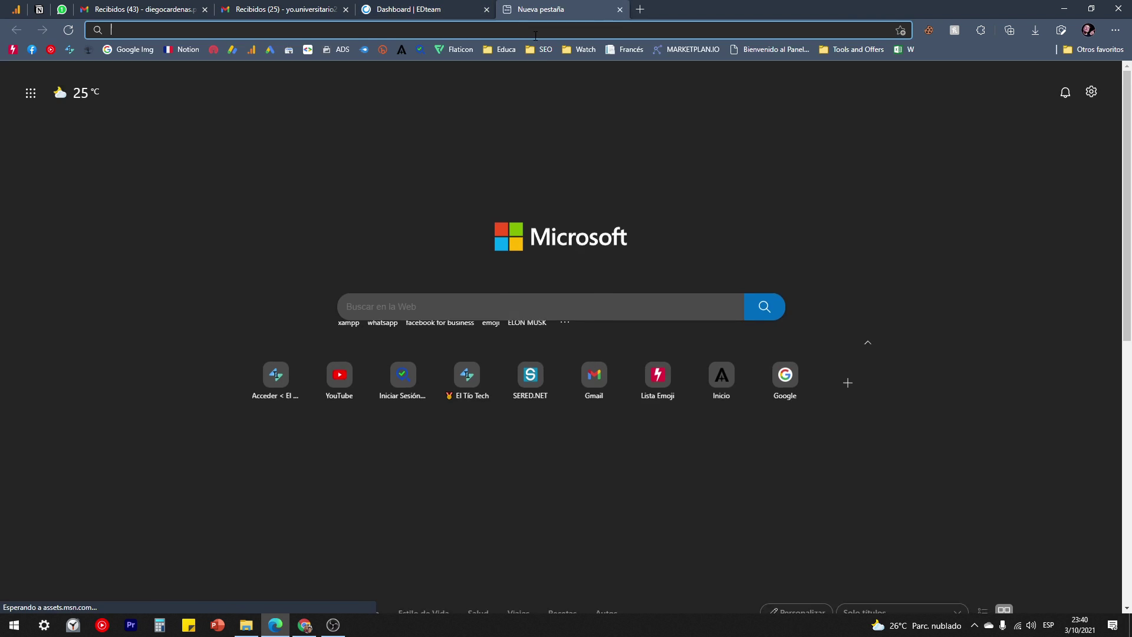
type("firma")
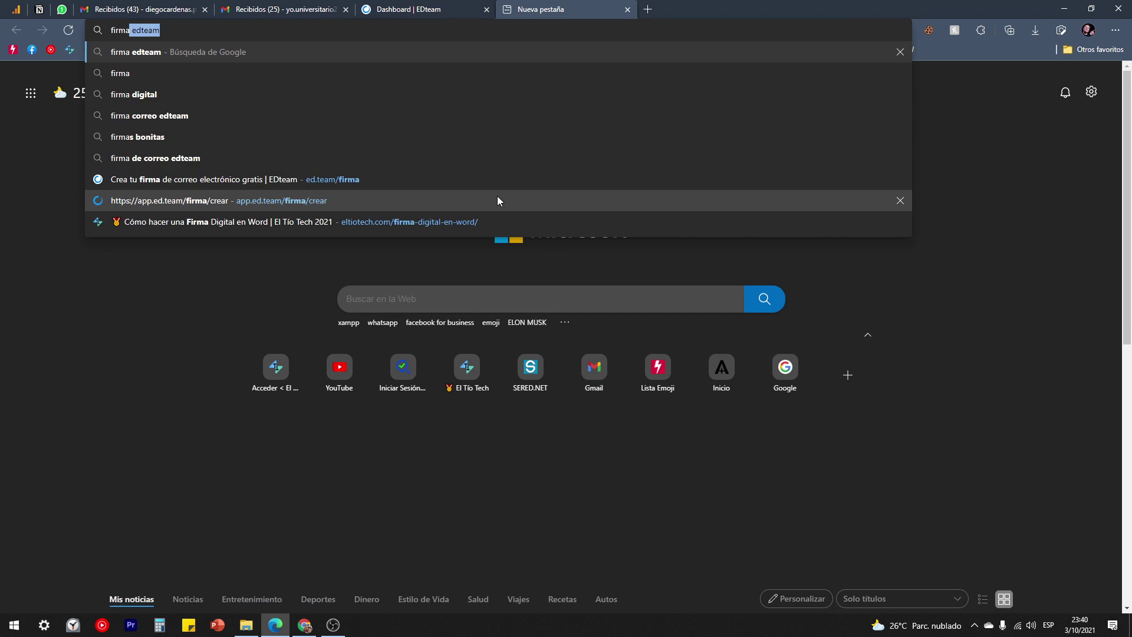
key("Return")
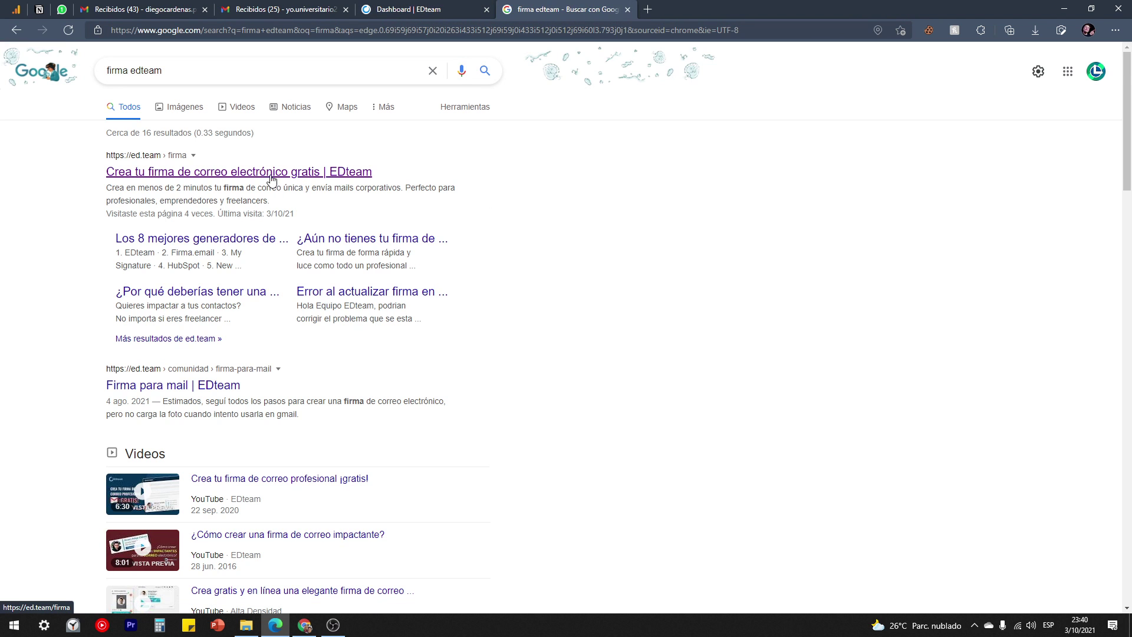
left_click(271, 176)
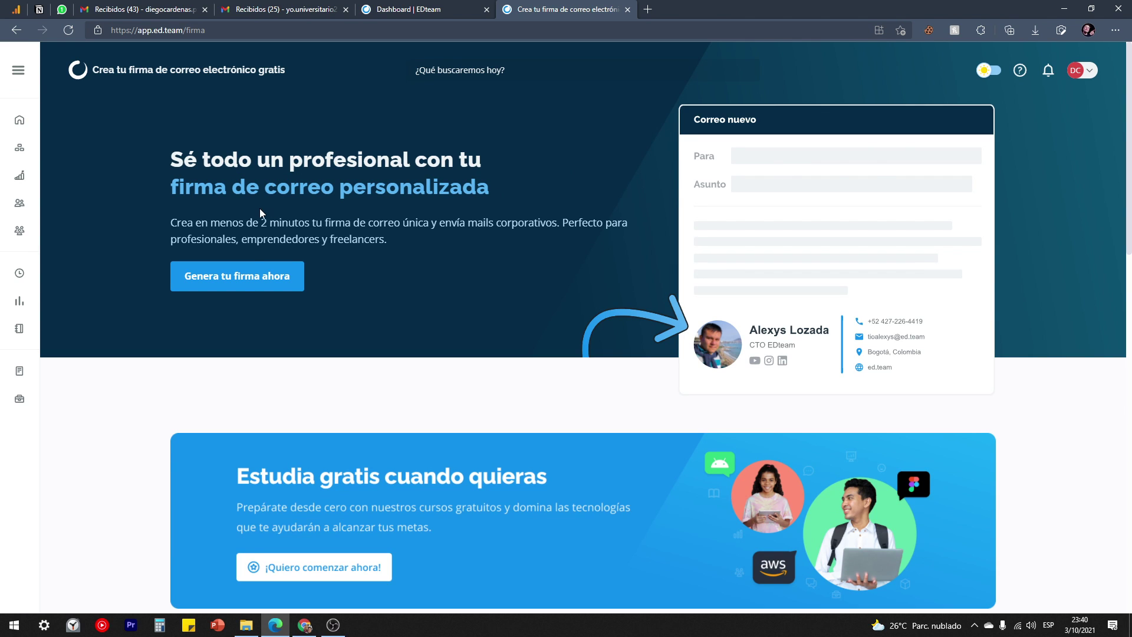
Start the signature with description 'El Primo Tech y CEO en profimatic.net' and a space-free phone number.
left_click(243, 278)
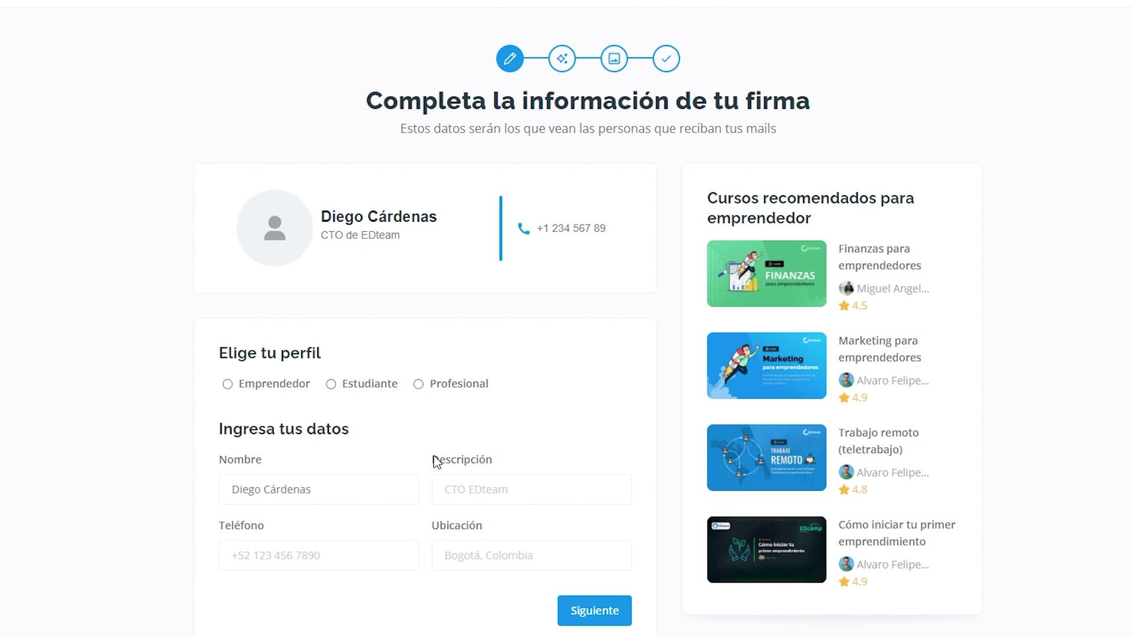
left_click(483, 493)
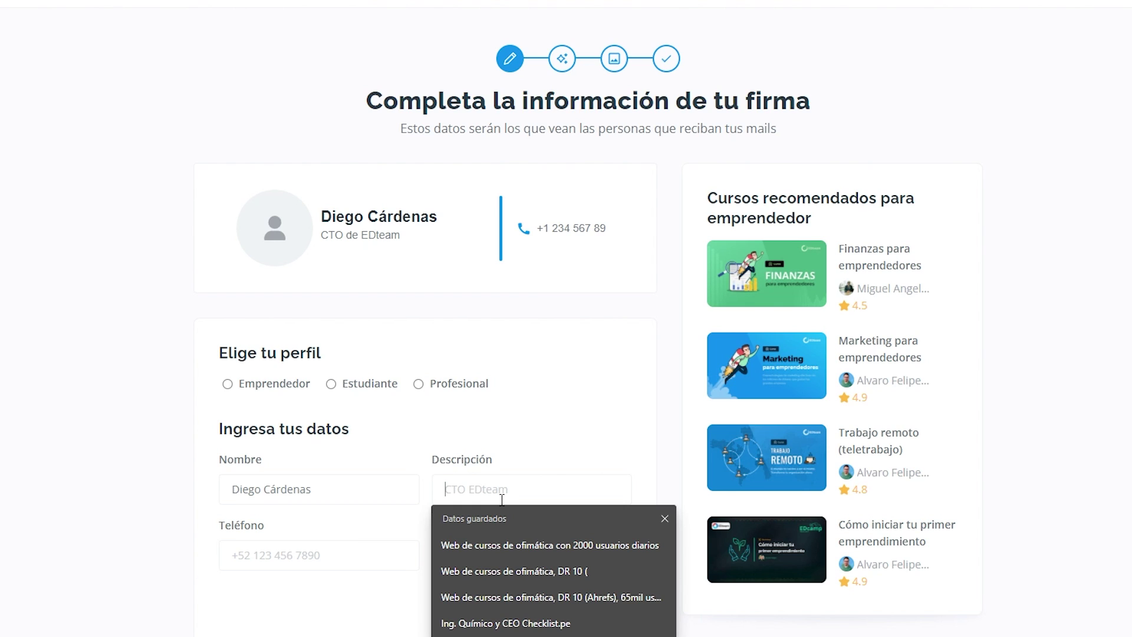
type("E")
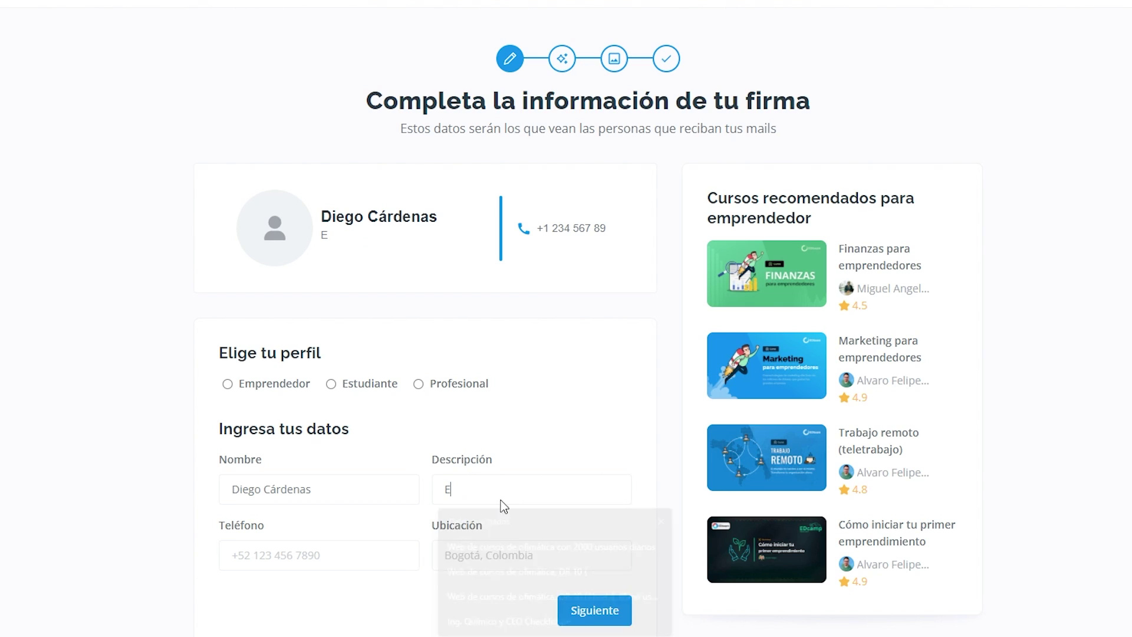
type("l Primo ")
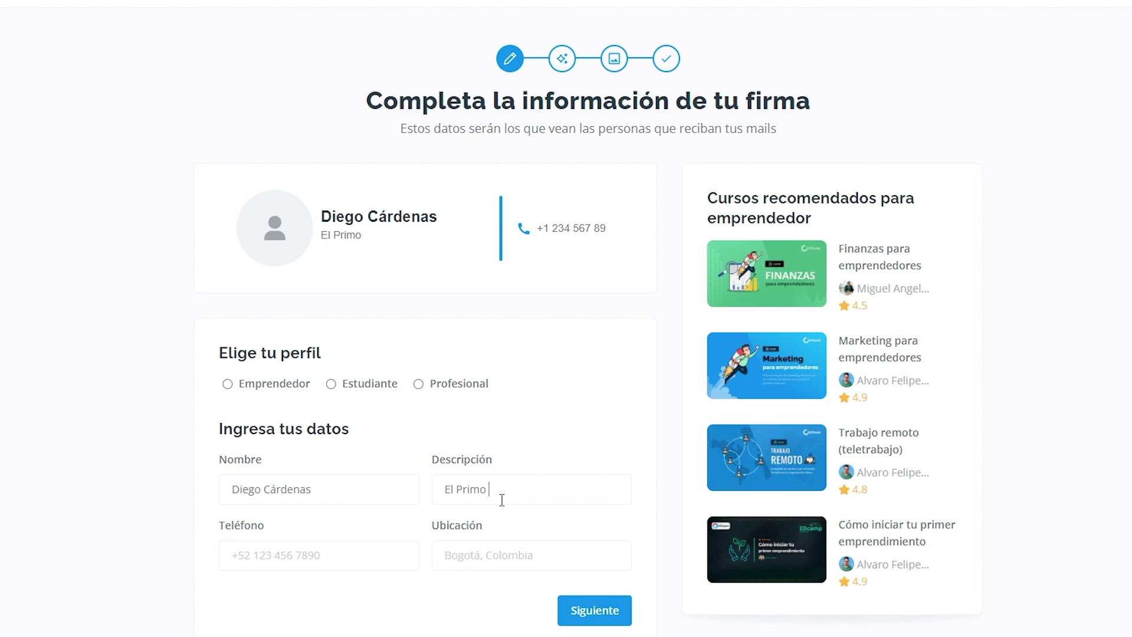
type("Tech y CEO en profimatic.net")
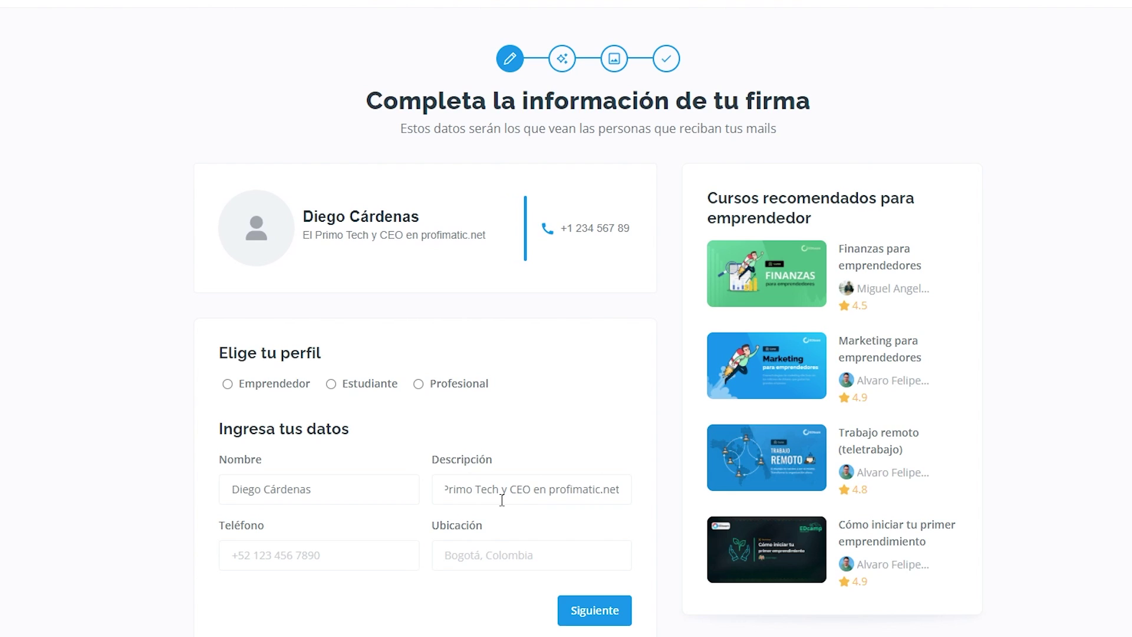
left_click(254, 558)
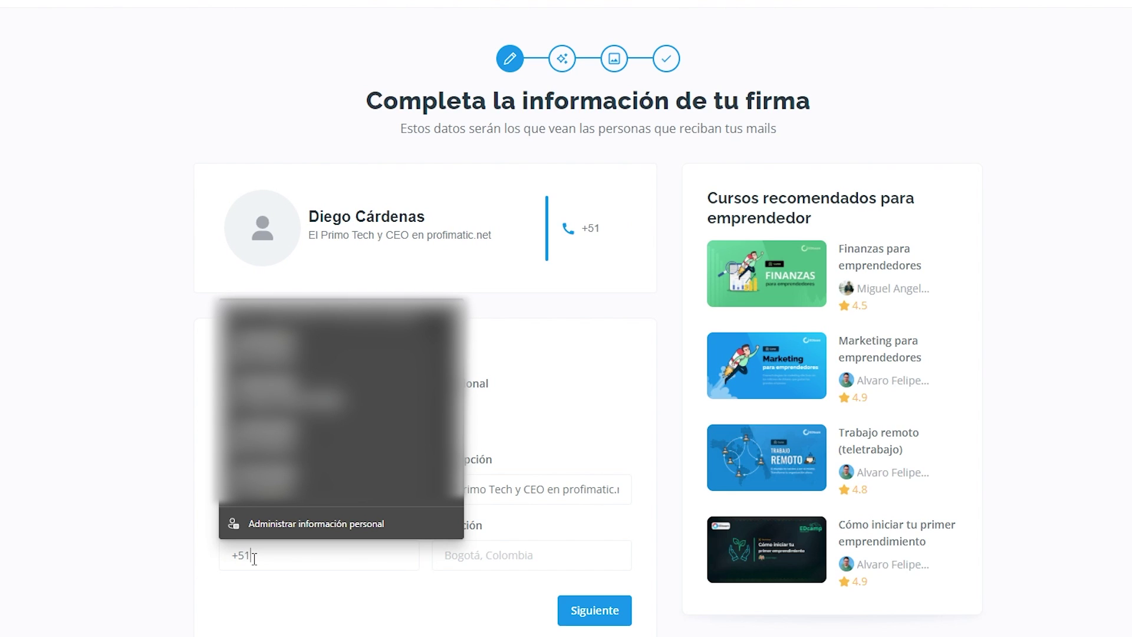
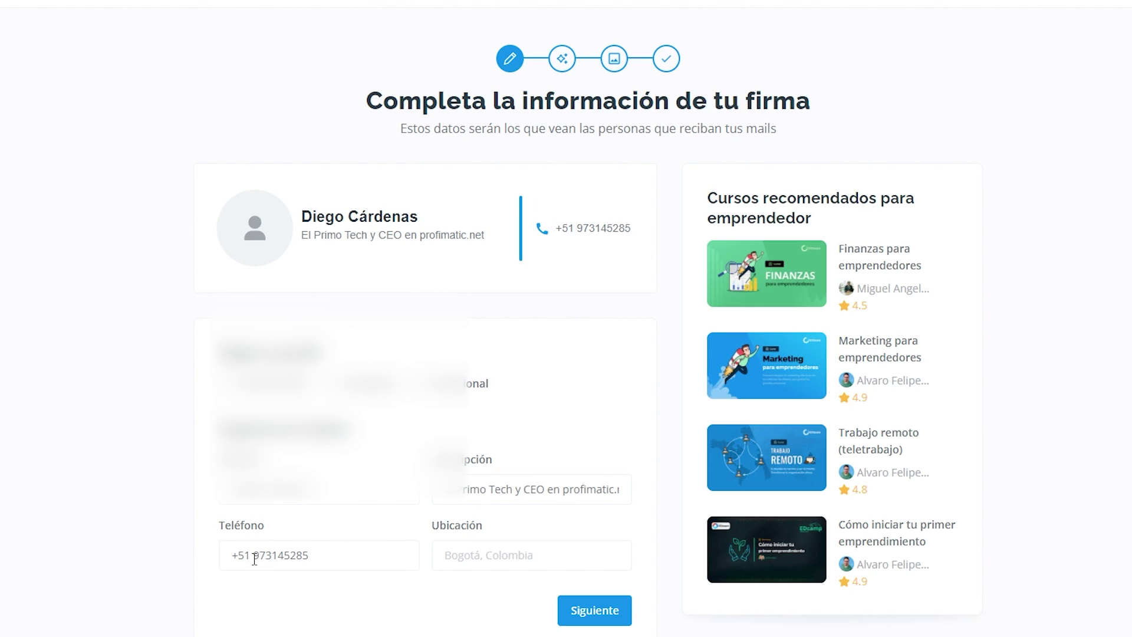
Set the location to 'Rio, Perú', choose the Emprendedor profile, and continue to the theme step.
left_click(534, 560)
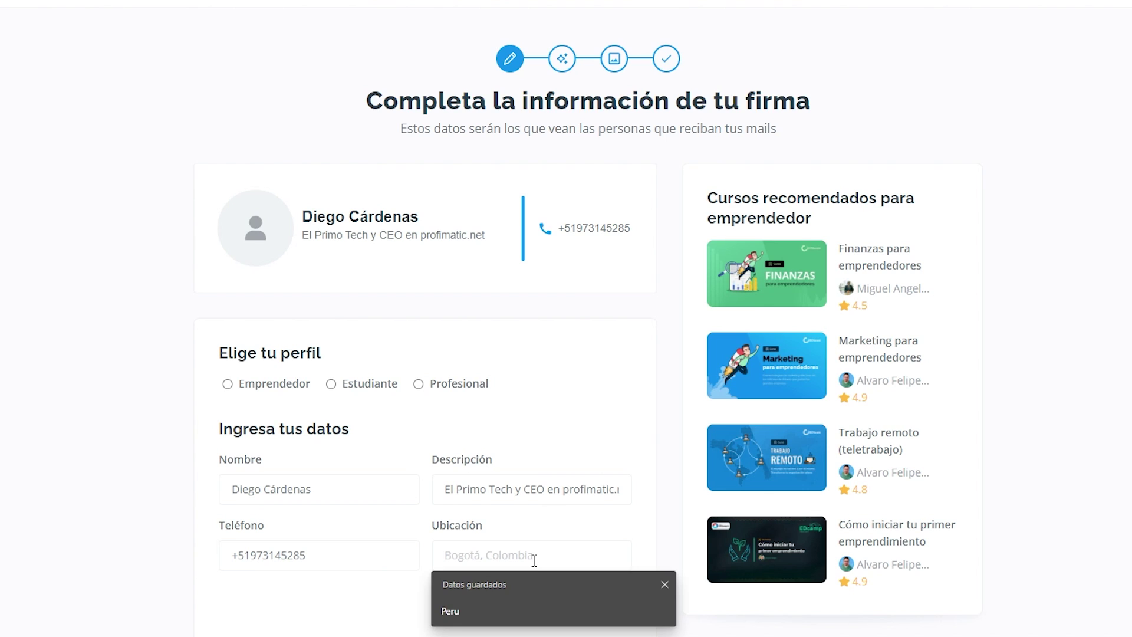
type("Rioja")
type(", Perú")
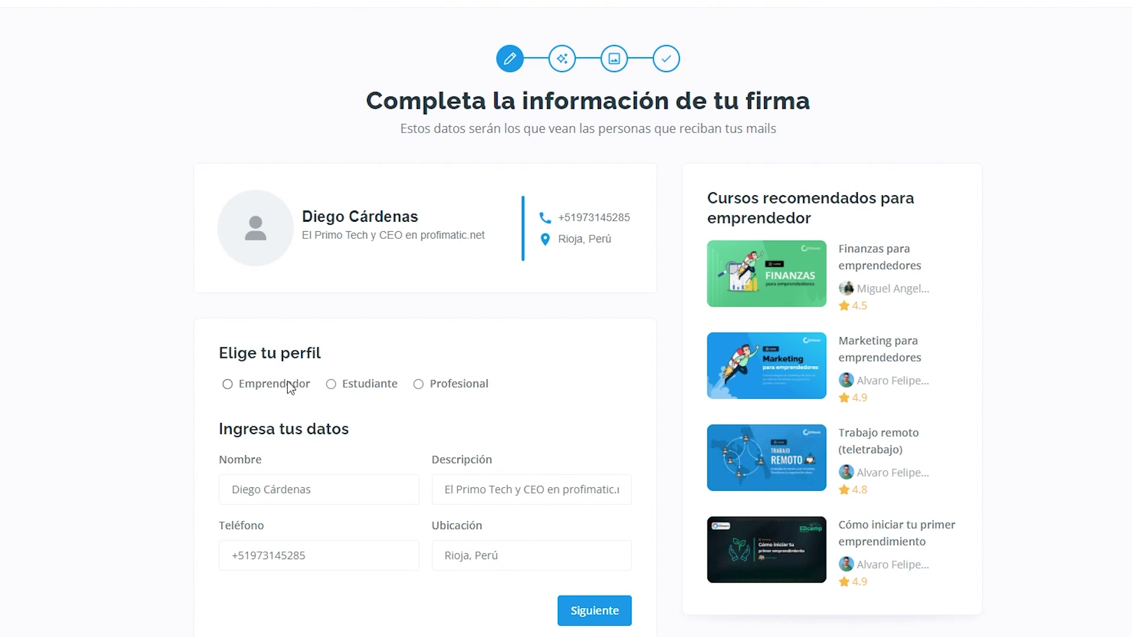
left_click(227, 384)
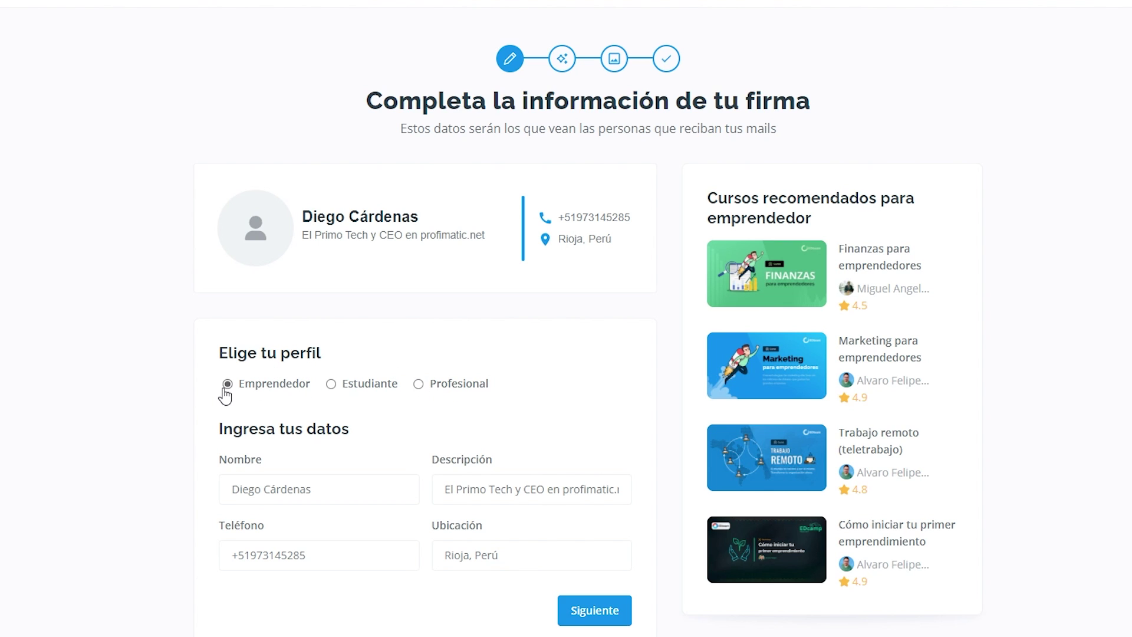
left_click(594, 613)
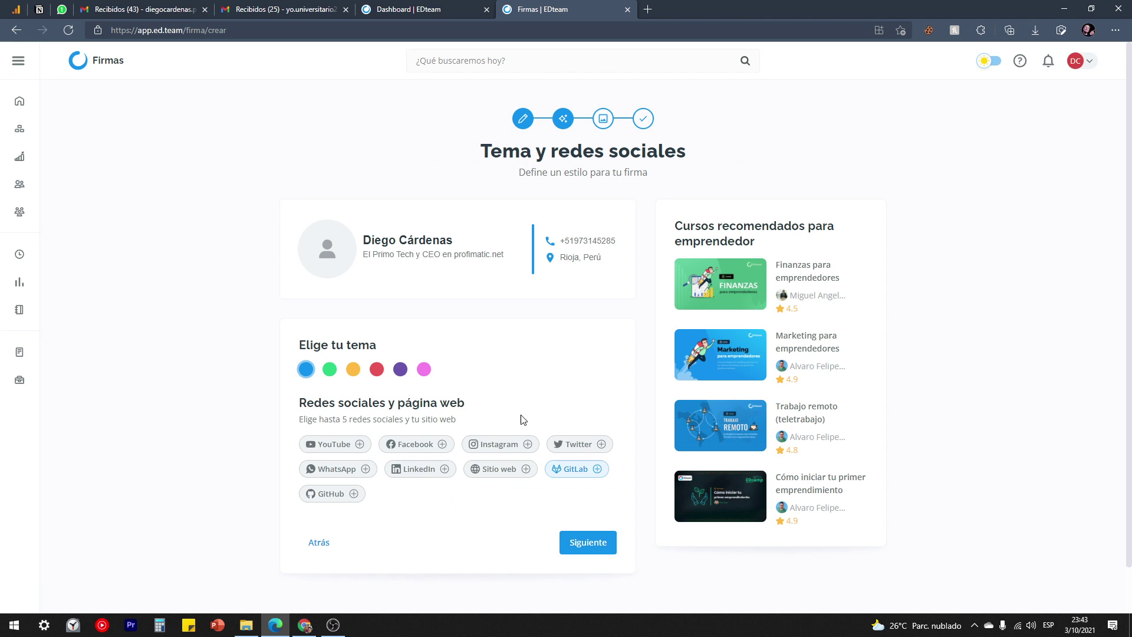
Try the green, orange, purple and pink themes, settling on red.
left_click(330, 370)
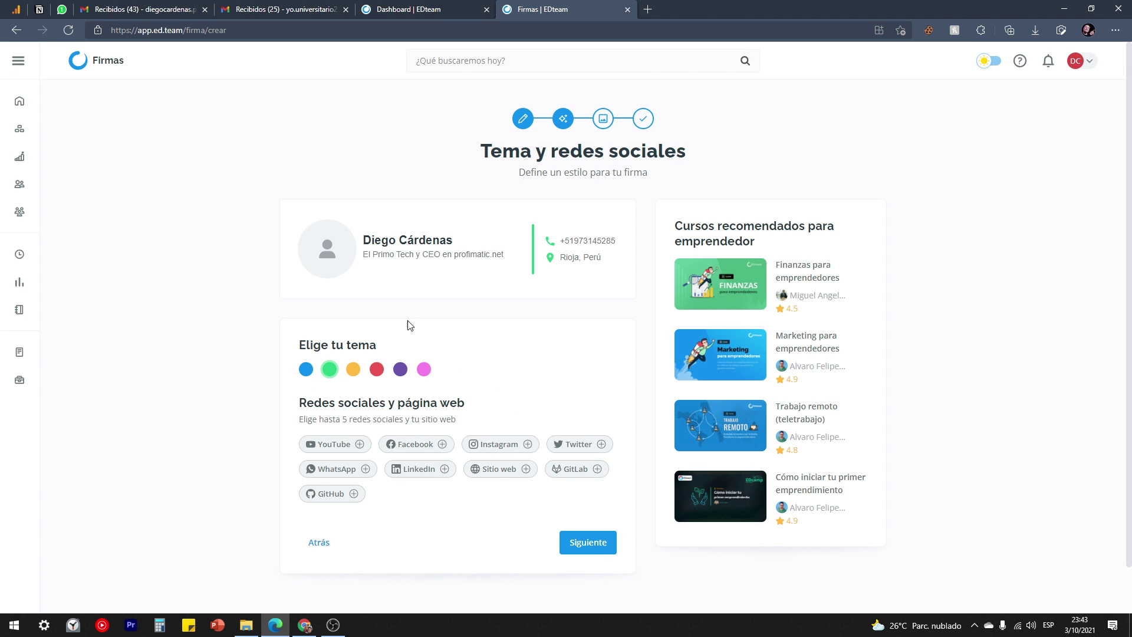
left_click(353, 370)
left_click(400, 370)
left_click(424, 371)
left_click(377, 370)
Add YouTube, website, Twitter and WhatsApp entries to the signature.
left_click(361, 445)
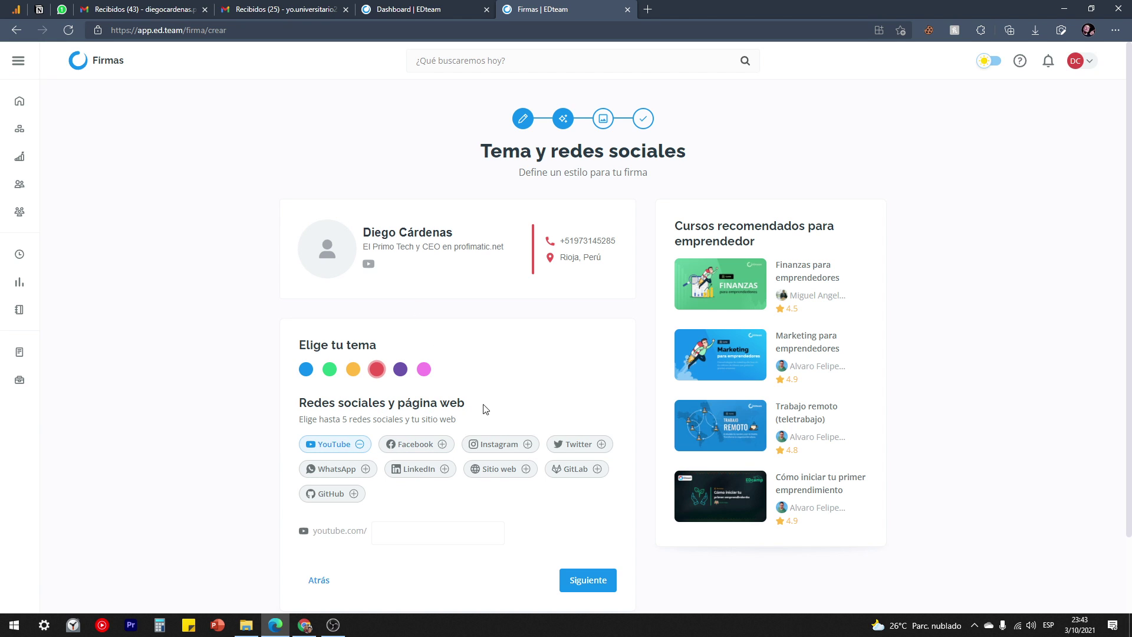
left_click(526, 470)
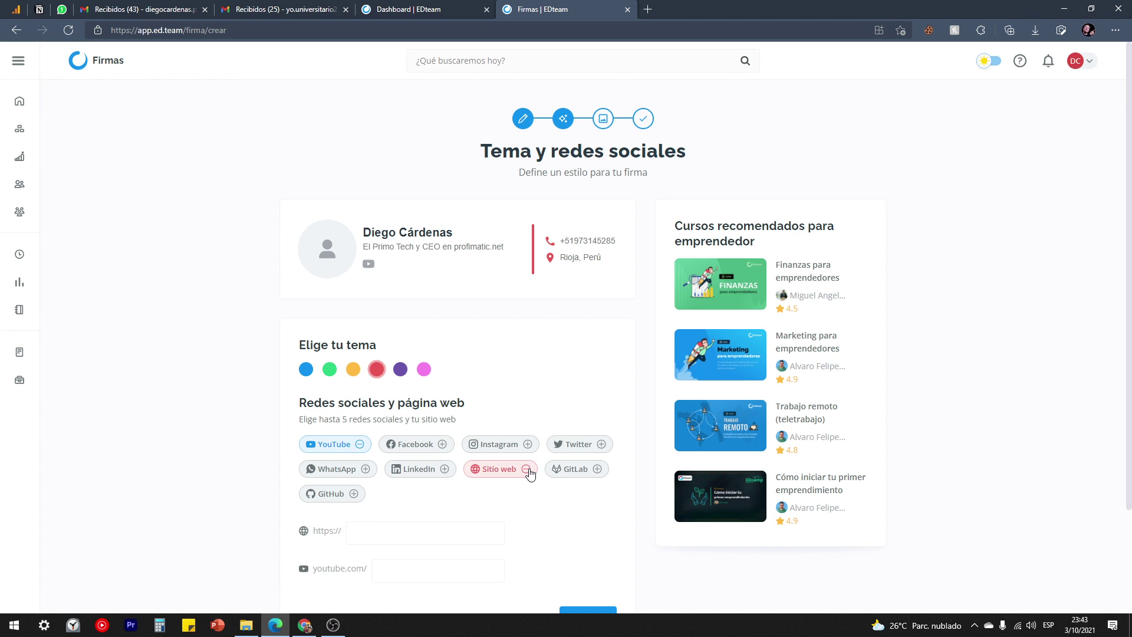
left_click(602, 446)
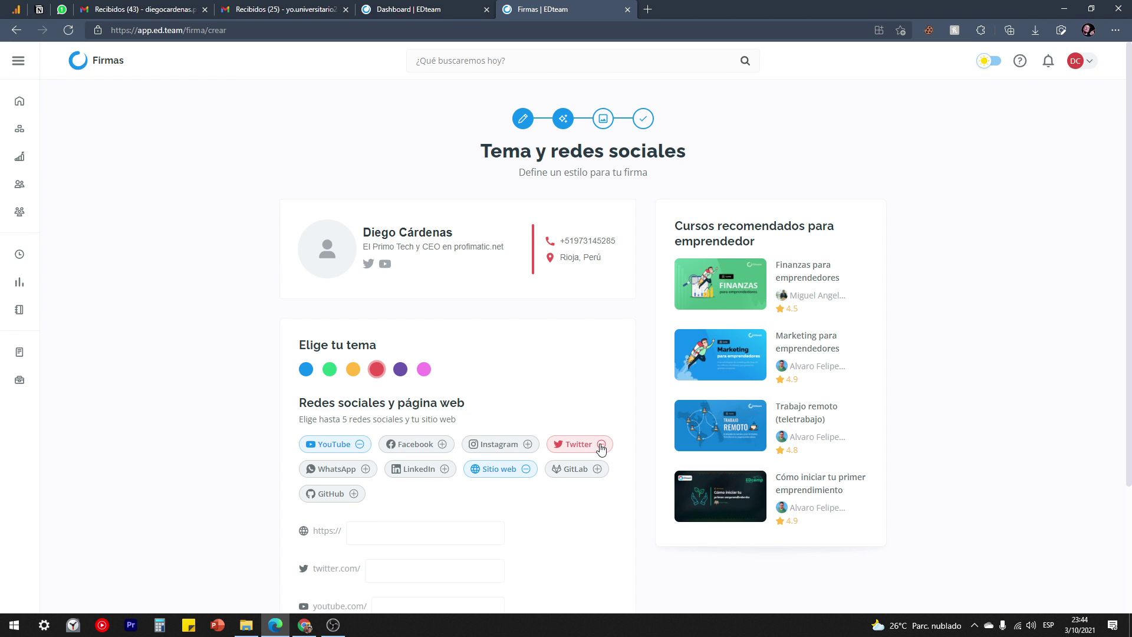
left_click(365, 468)
scroll(478, 382, "down", 3)
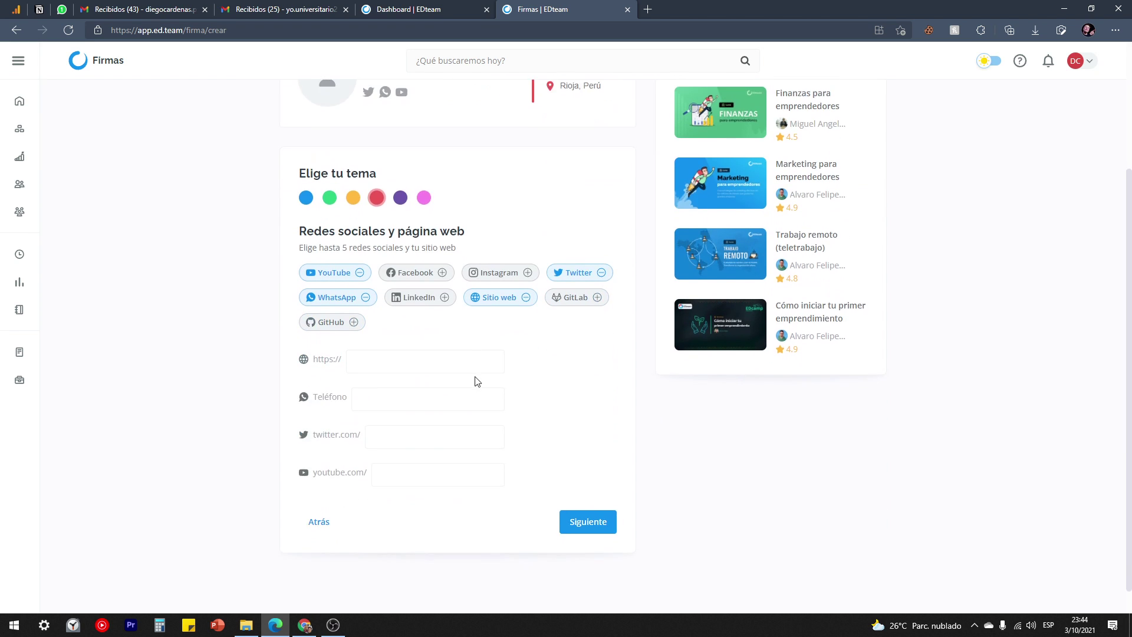
scroll(389, 383, "up", 2)
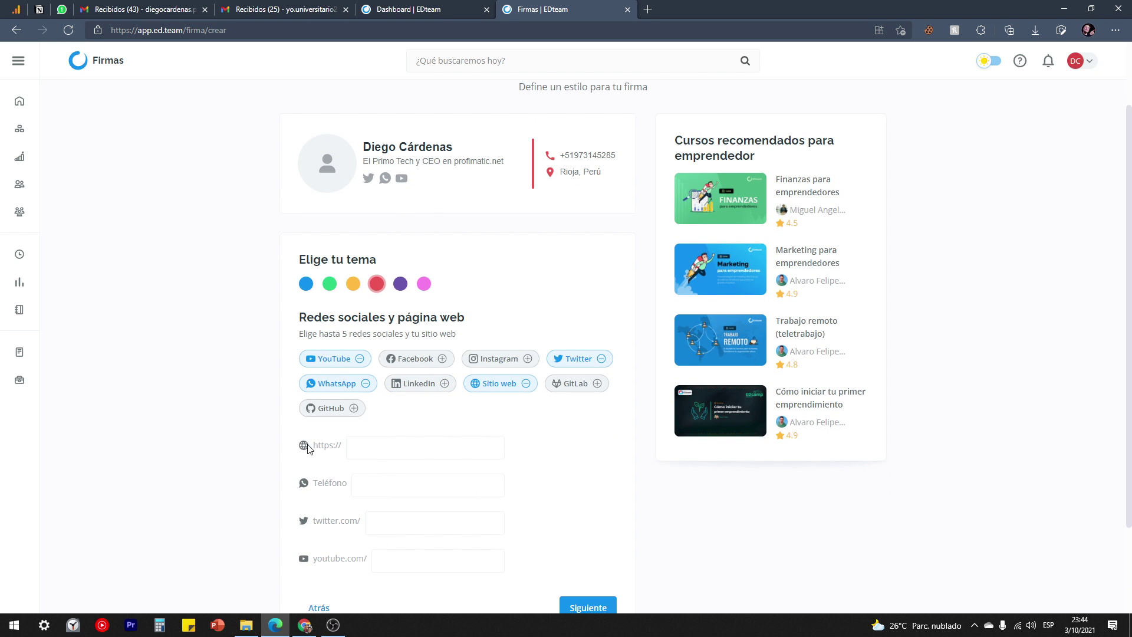
Fill in website eltiotech.com, the copied phone number for WhatsApp, and the saved Twitter handle.
left_click(378, 445)
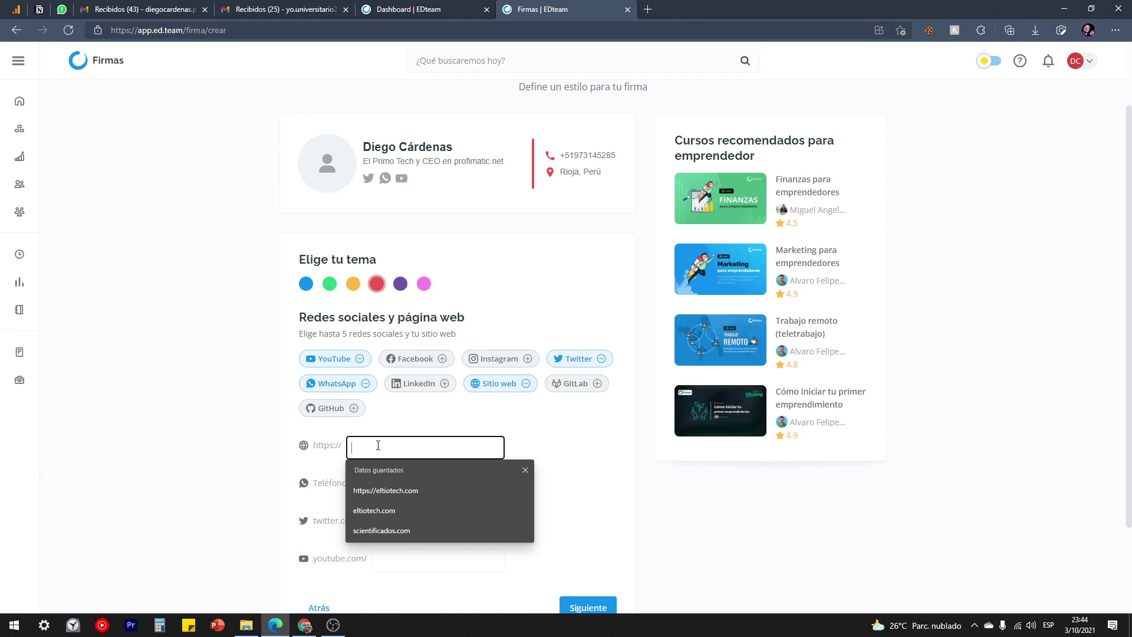
type("eltiotech.com")
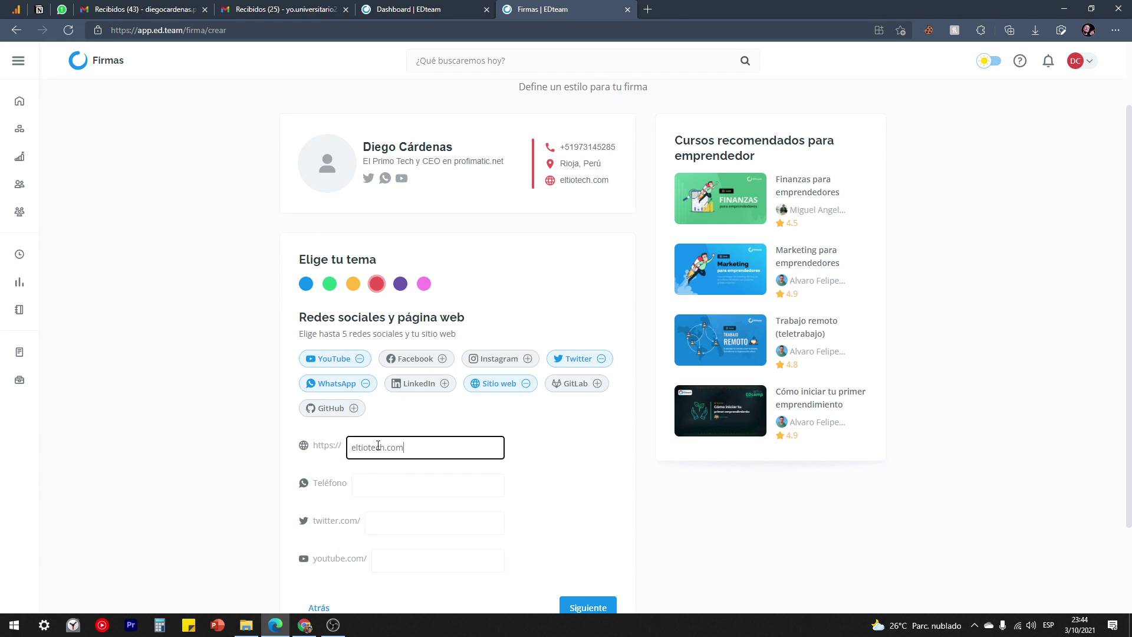
left_click(371, 493)
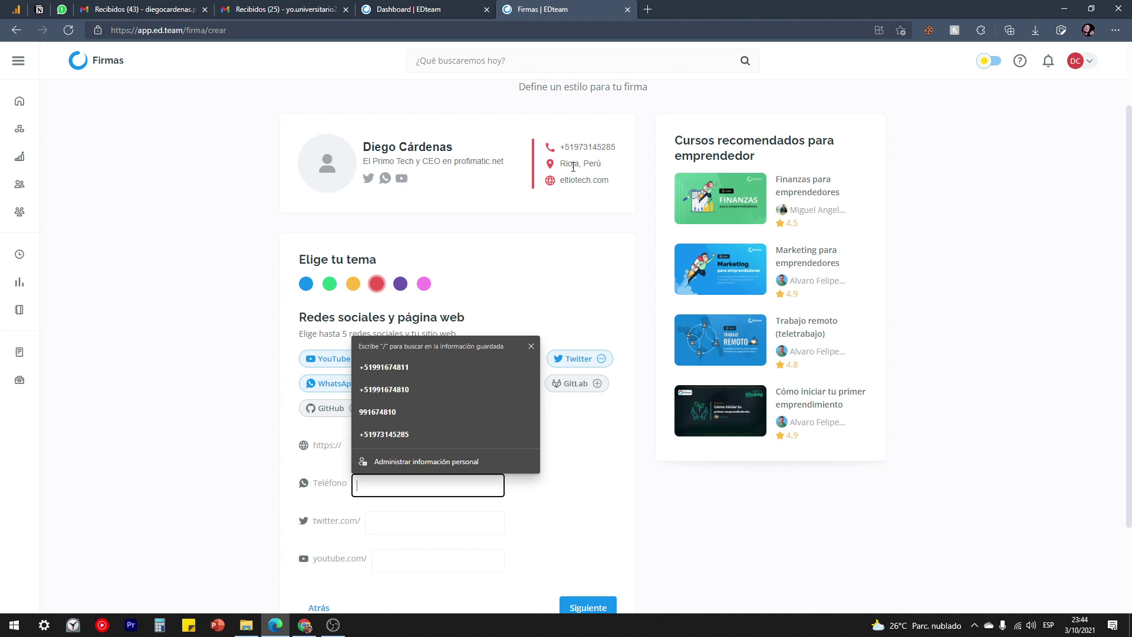
left_click_drag(623, 153, 558, 151)
key("ctrl+c")
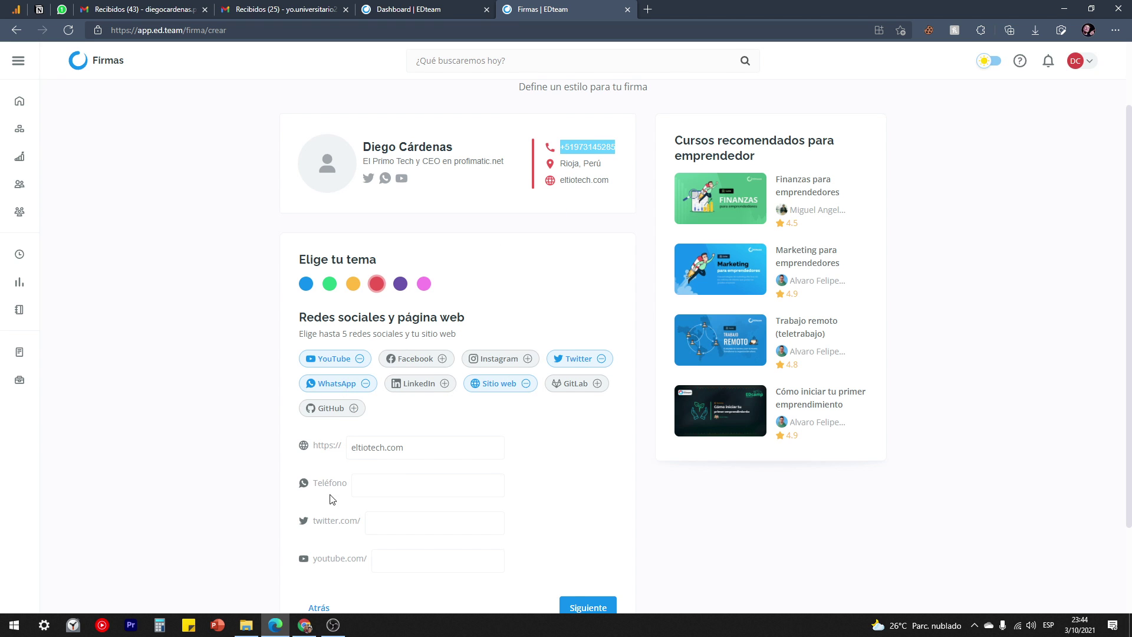
left_click(387, 485)
key("ctrl+v")
left_click(530, 510)
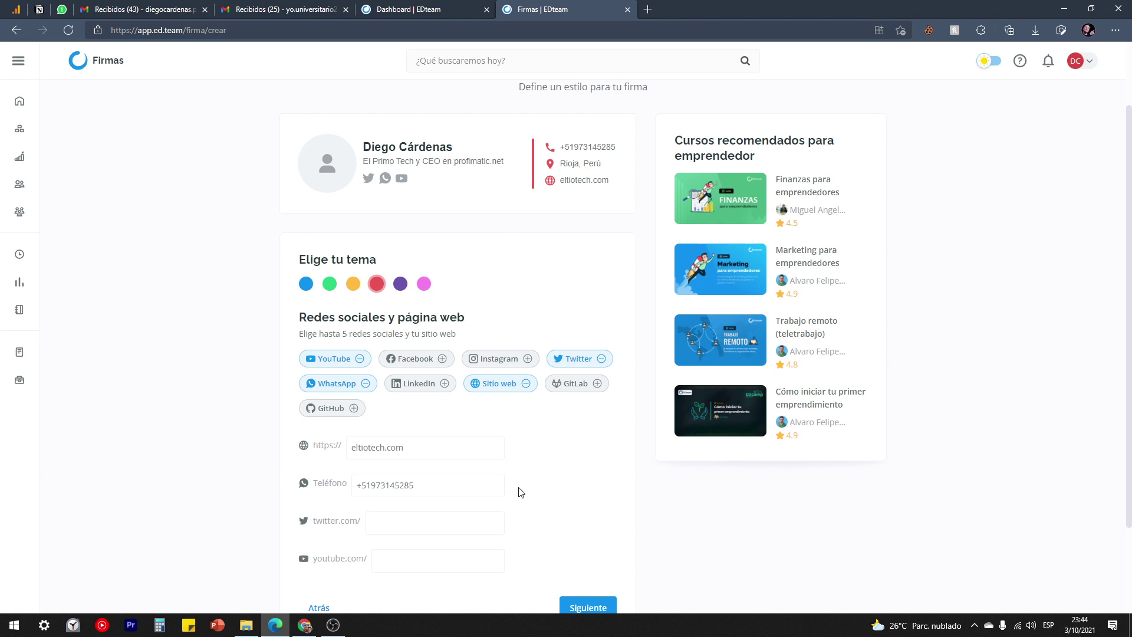
left_click(418, 521)
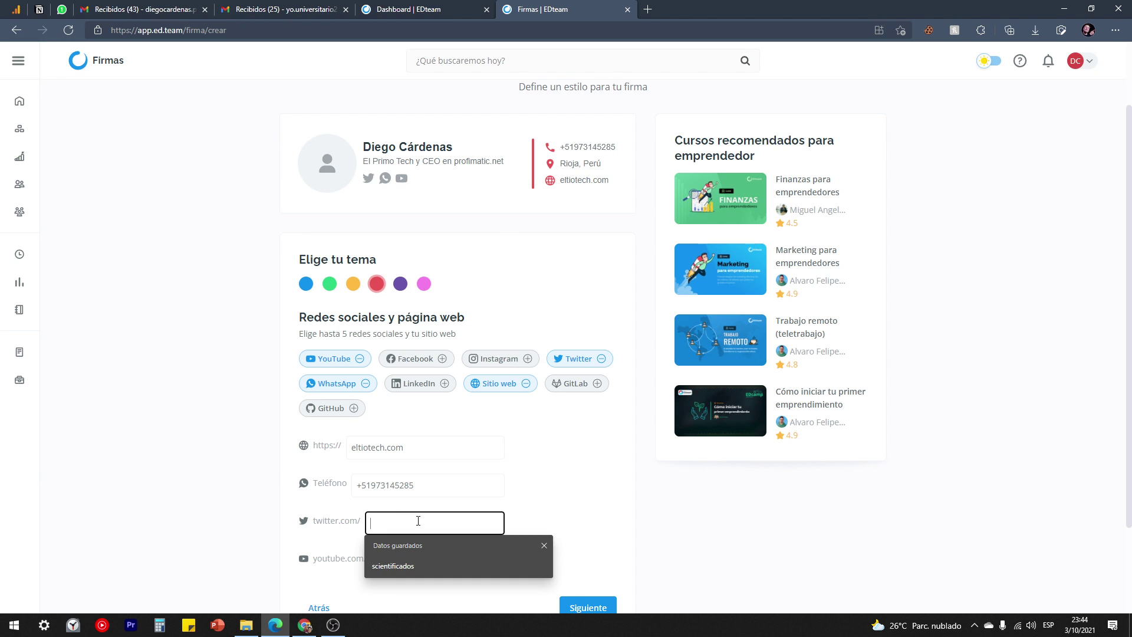
left_click(400, 568)
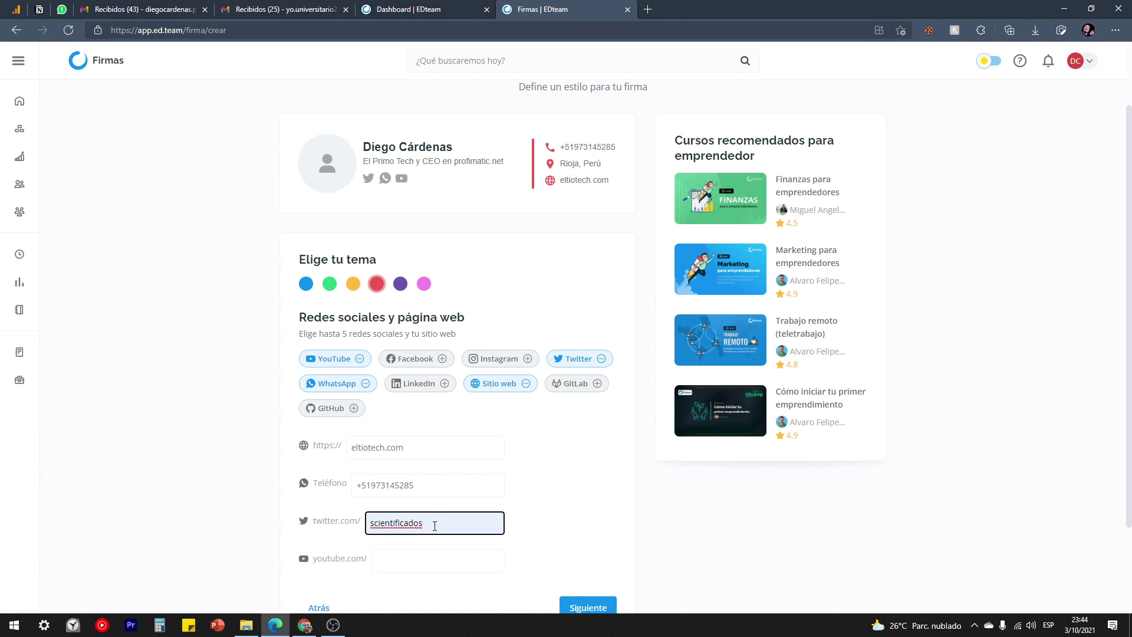
left_click(420, 563)
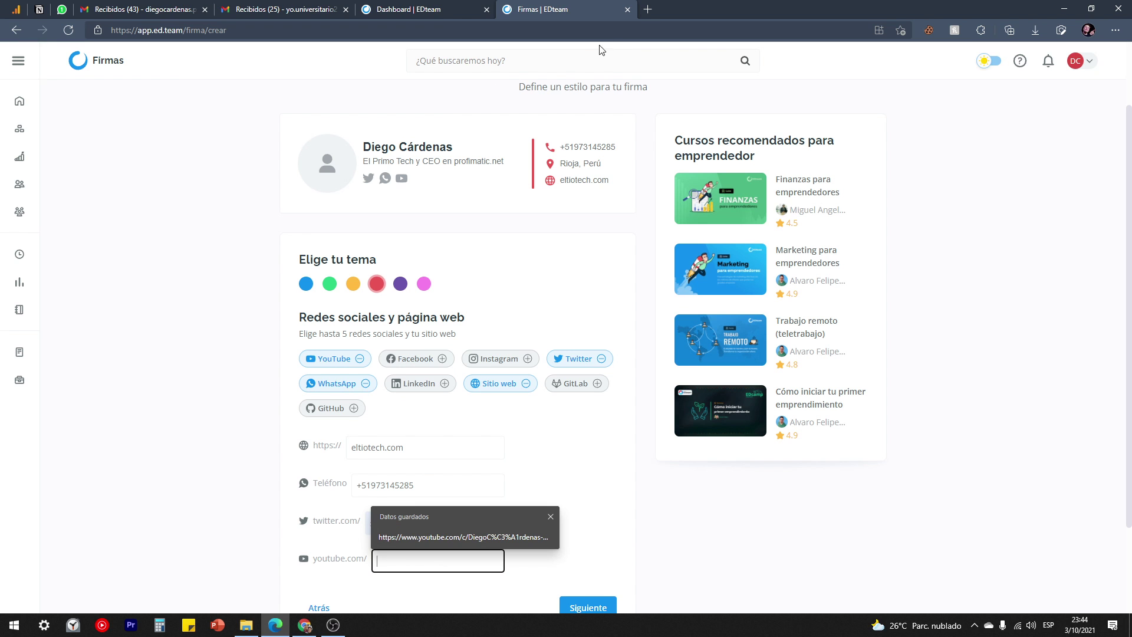
Find the owner's channel on YouTube, copy its c/ address path, and return to the signature form.
left_click(648, 8)
type("youtube.com")
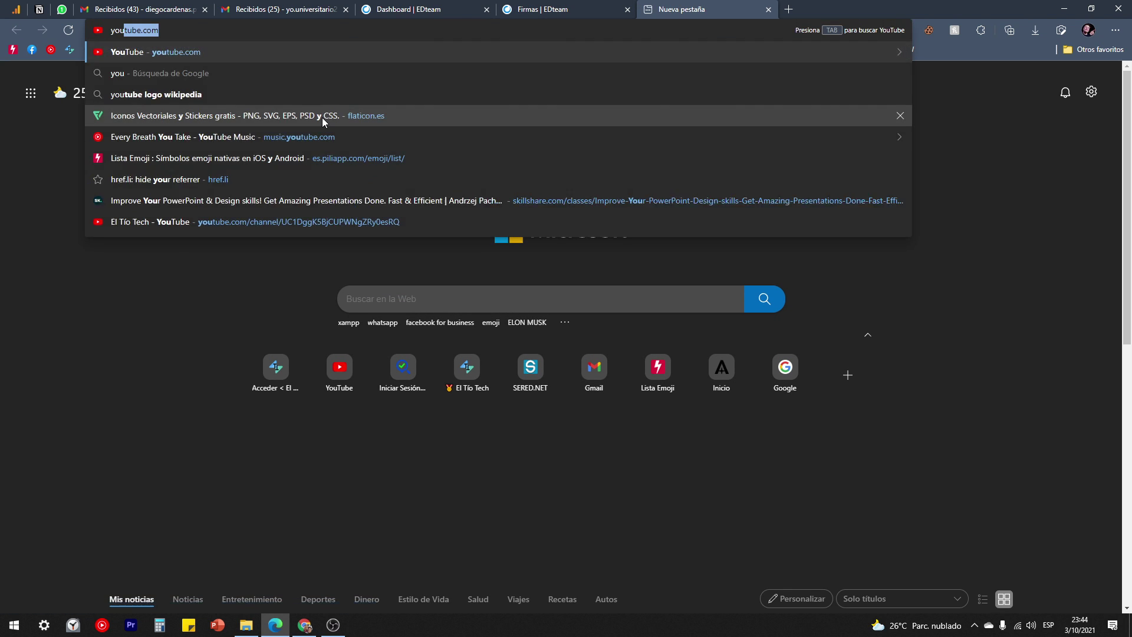
key("Return")
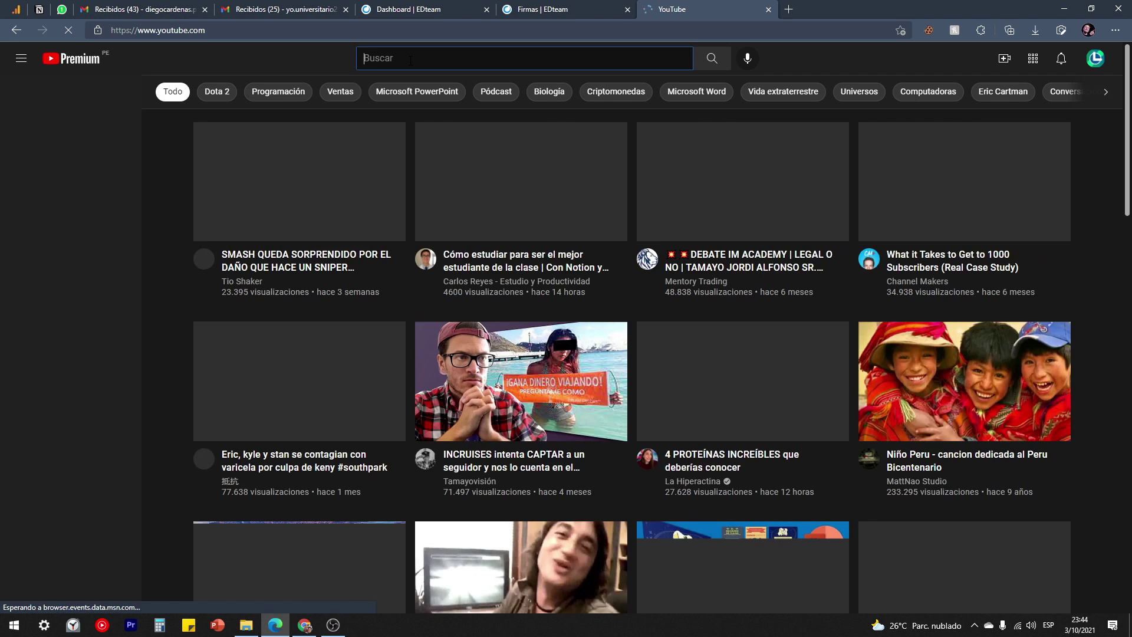
type("diego car")
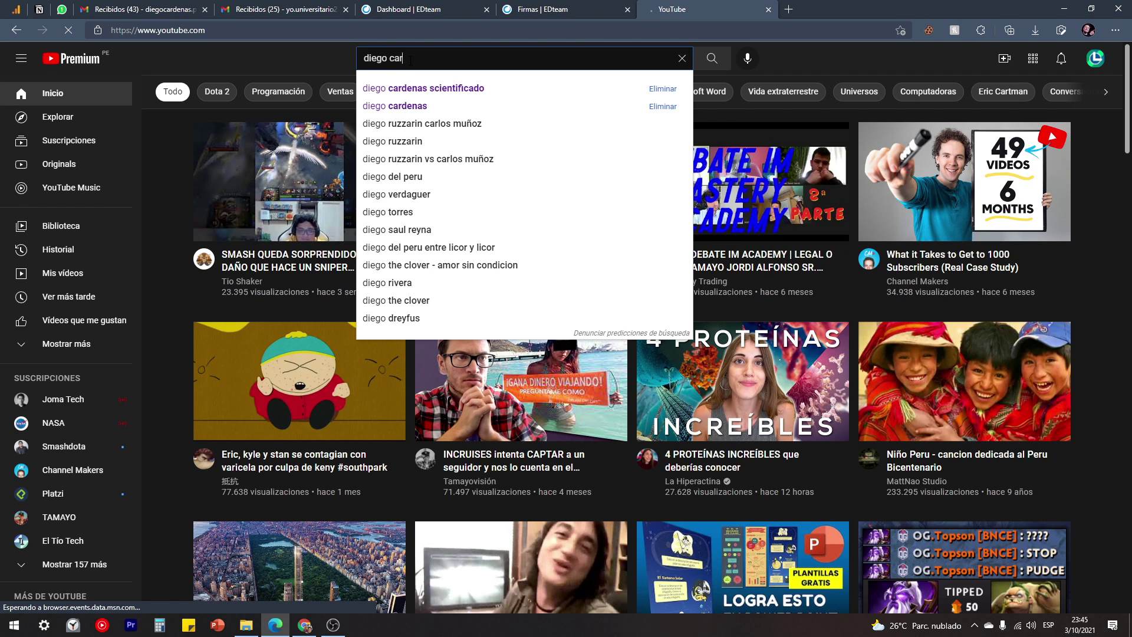
left_click(466, 89)
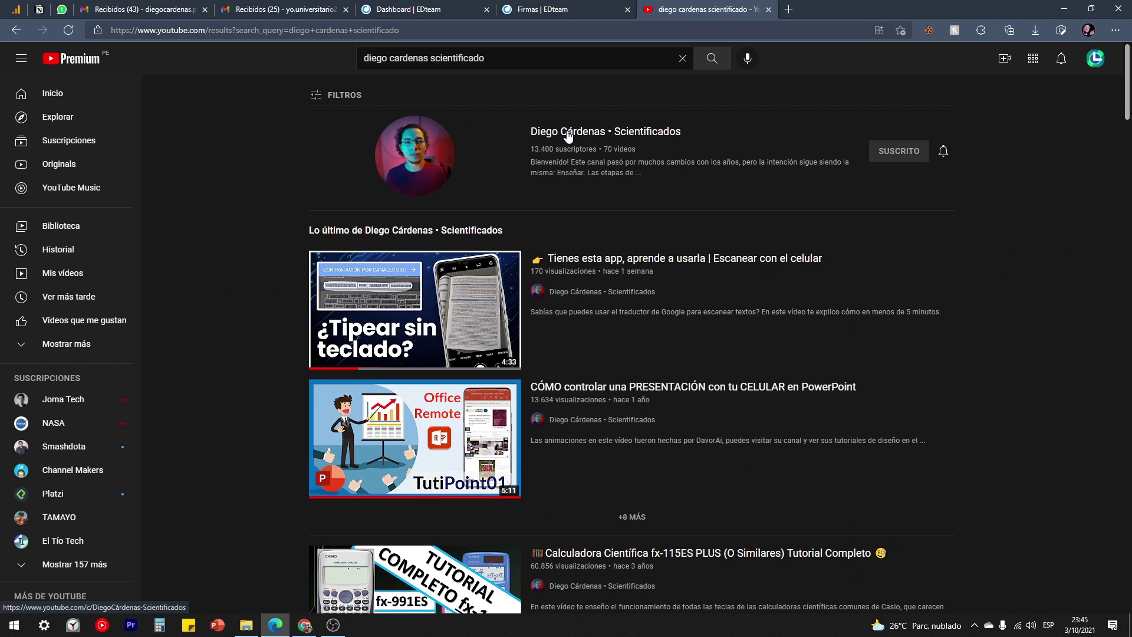
left_click(568, 135)
left_click_drag(328, 30, 207, 37)
key("ctrl+c")
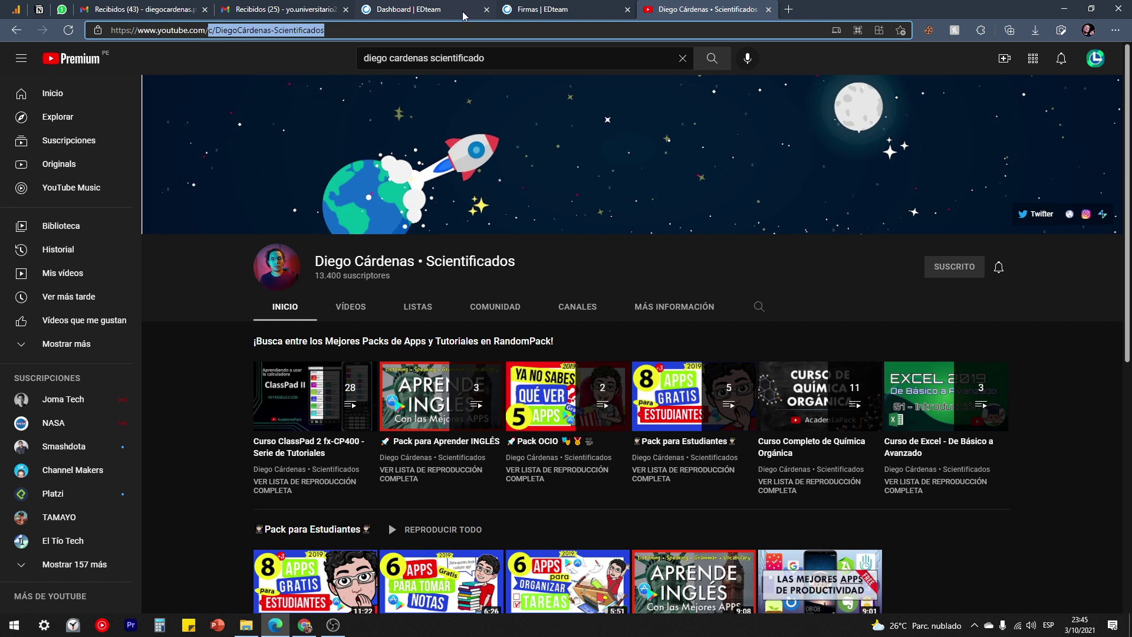
left_click(560, 9)
Paste the channel path into the youtube.com/ field and advance to the photo step.
scroll(405, 557, "down", 2)
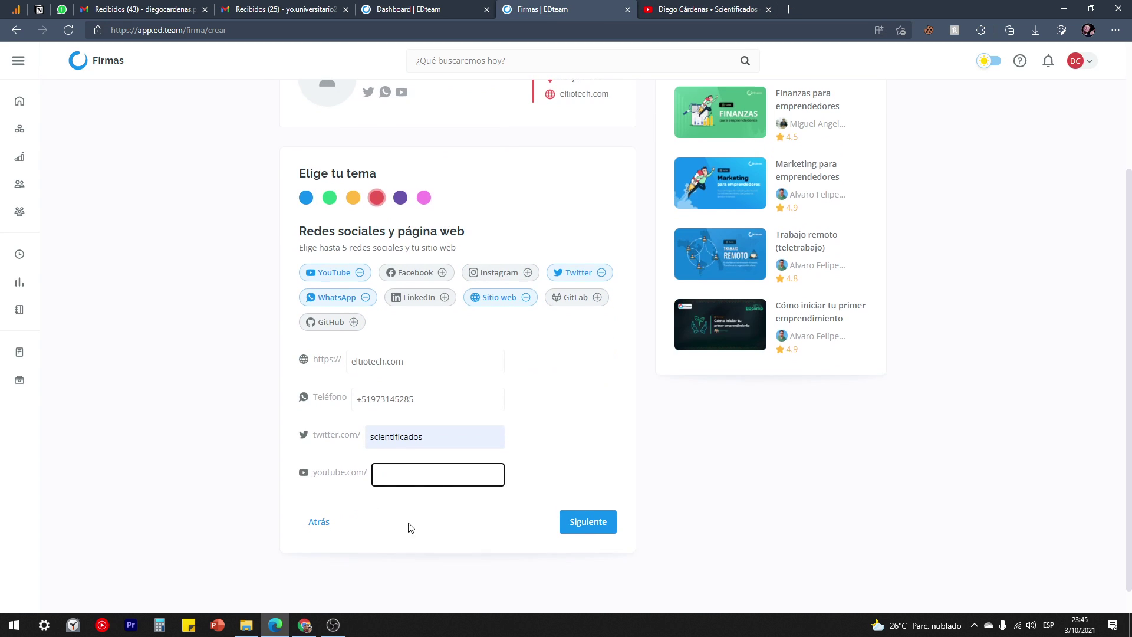
left_click(400, 482)
key("ctrl+v")
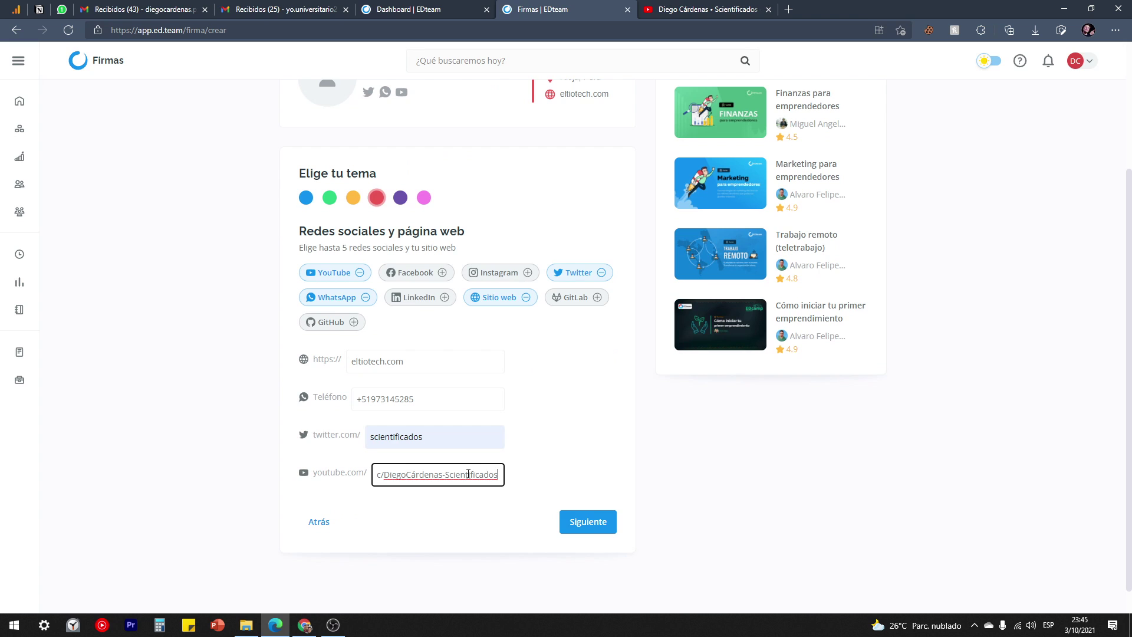
left_click(594, 529)
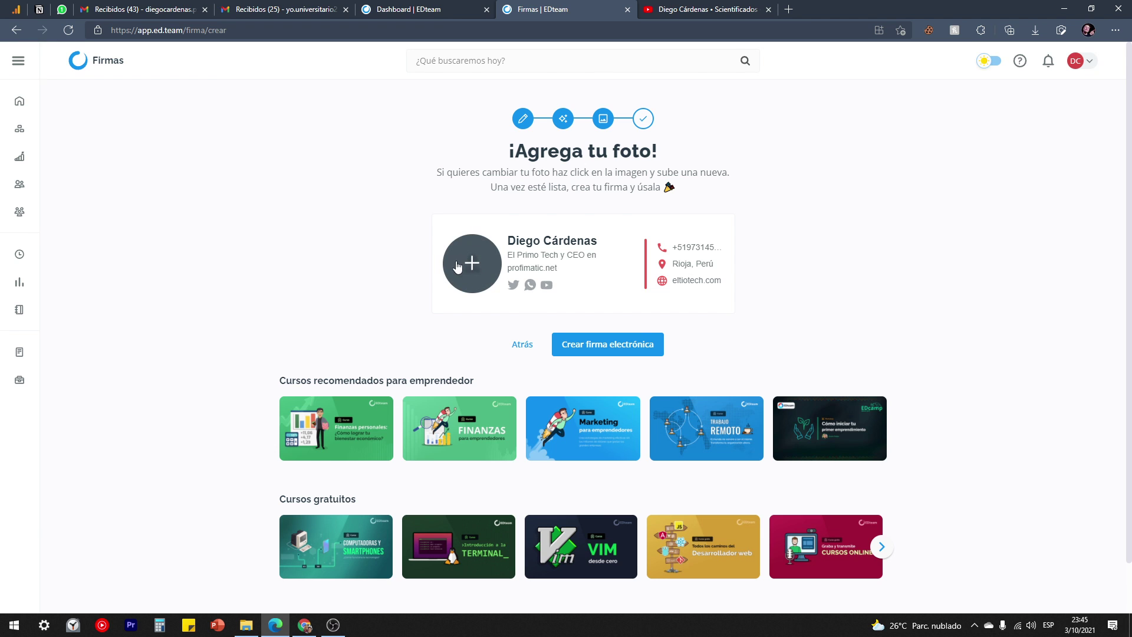
Load the profile photo from D:'s '10 DATOS Y ARCHIVOS PERSONALES' folder and create the signature.
left_click(475, 267)
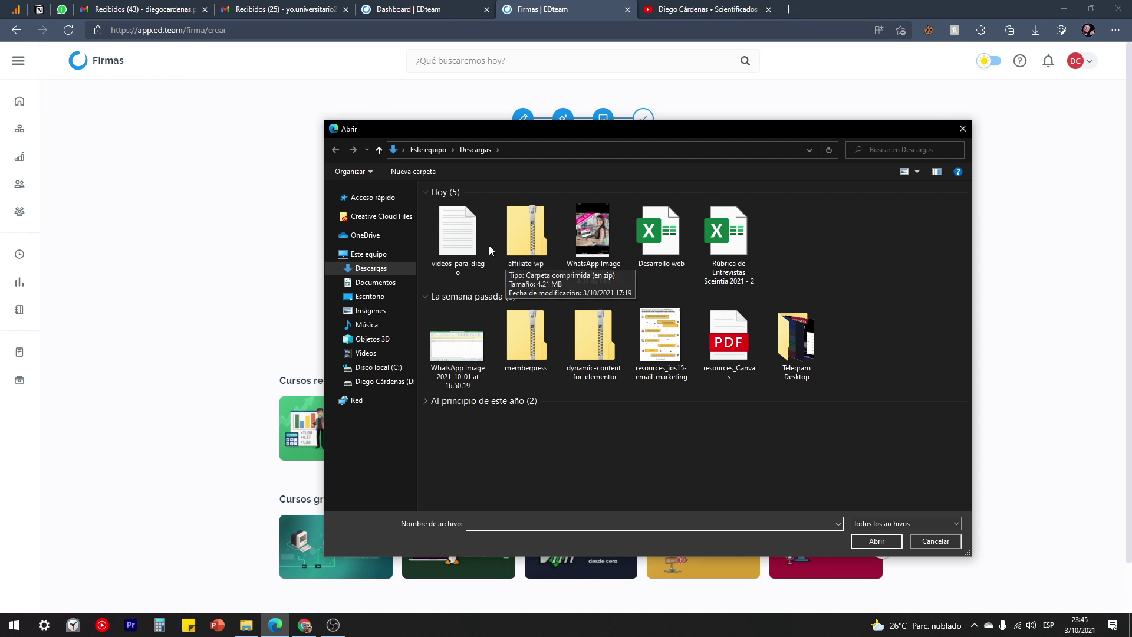
left_click(375, 381)
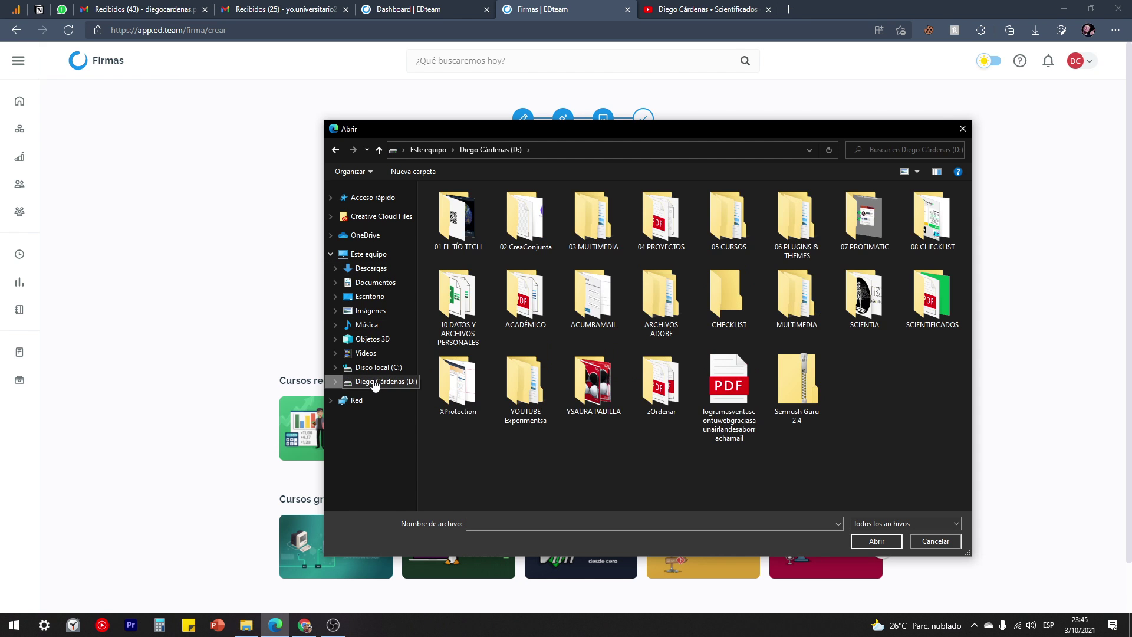
double_click(487, 296)
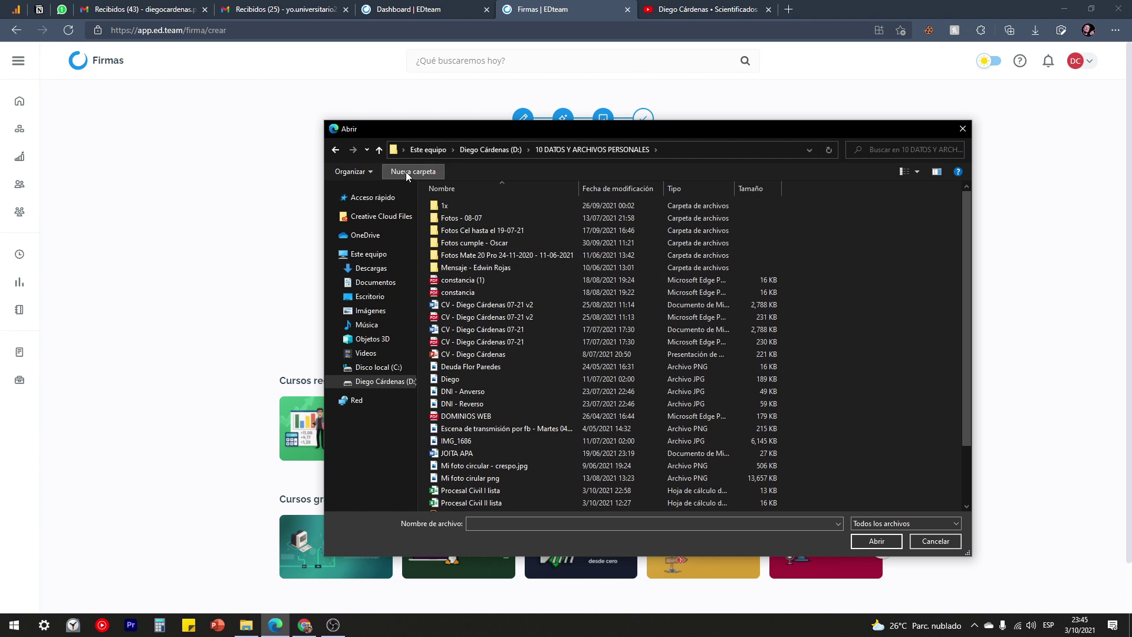
left_click(904, 171)
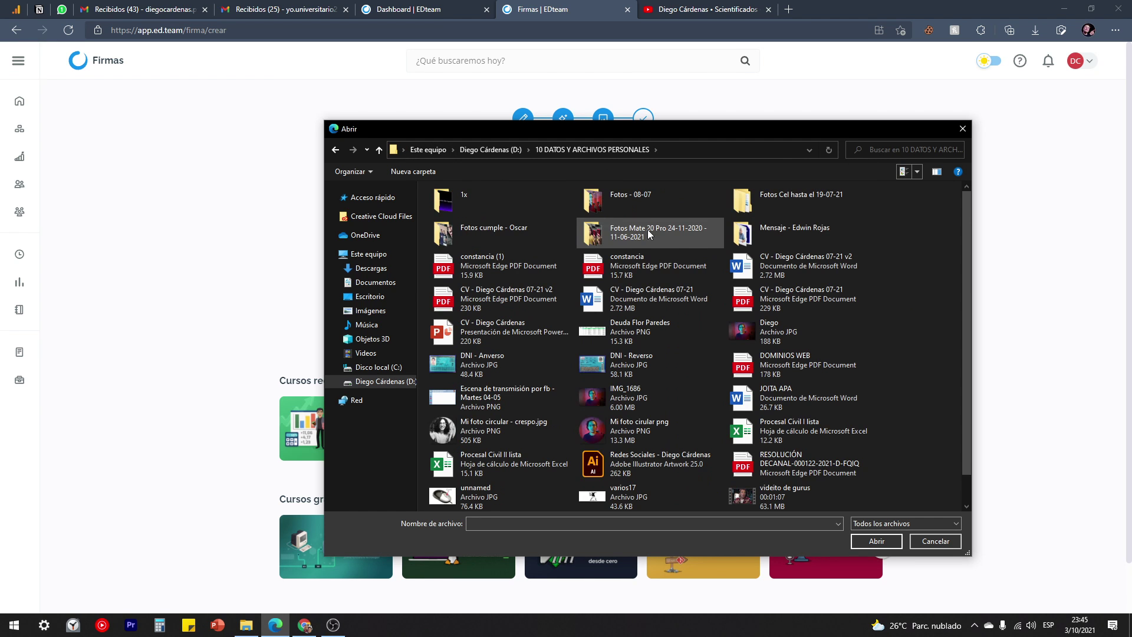
scroll(646, 284, "down", 1)
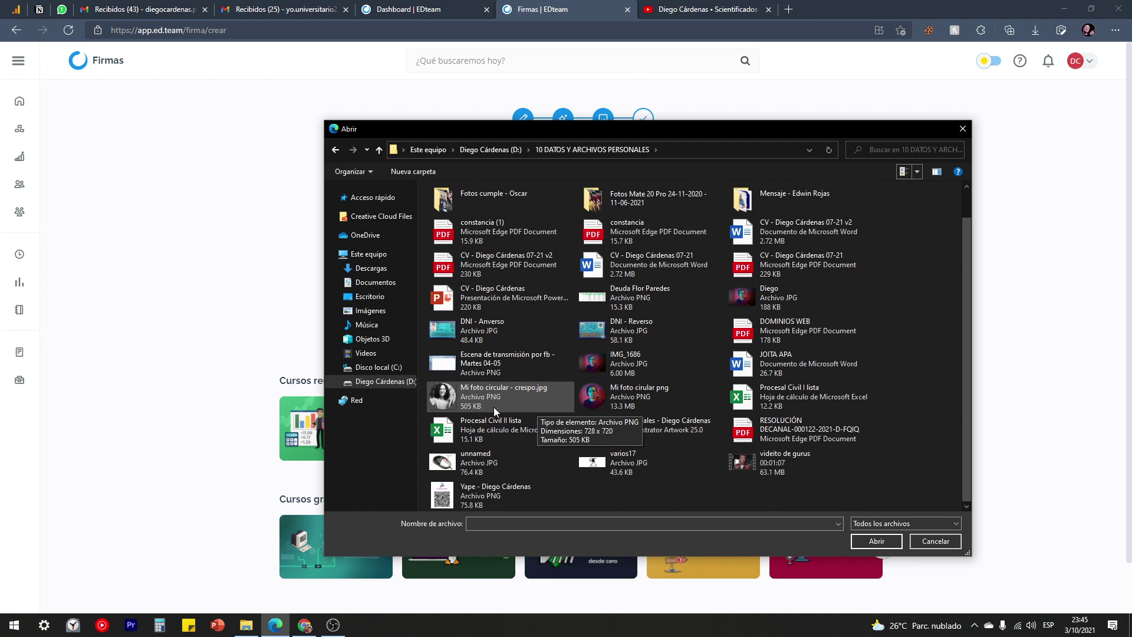
left_click(762, 299)
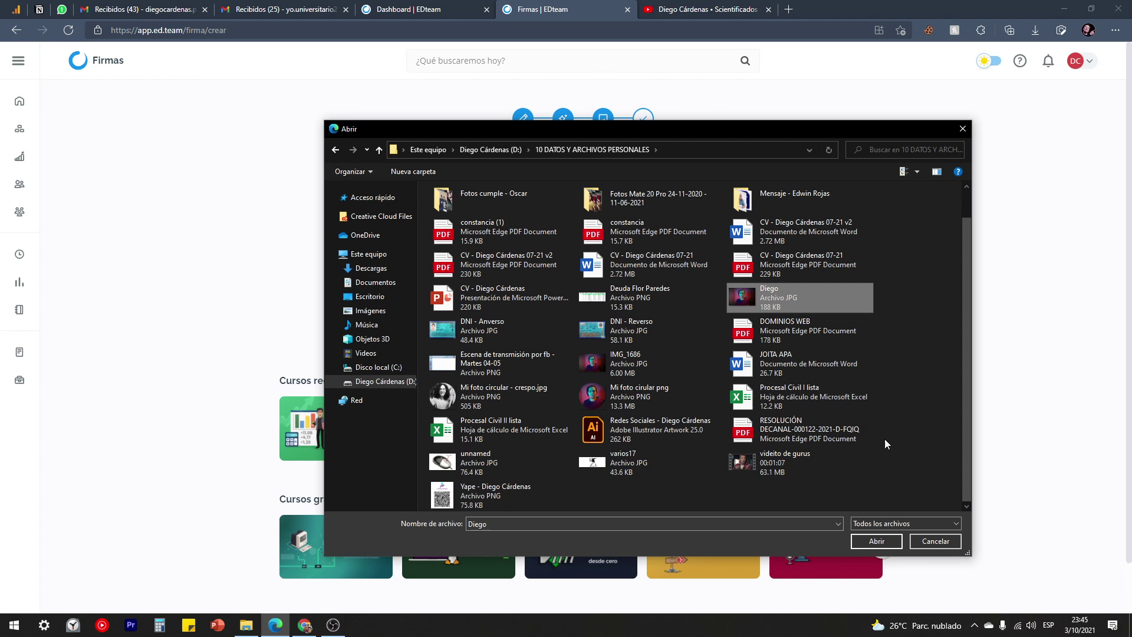
left_click(873, 540)
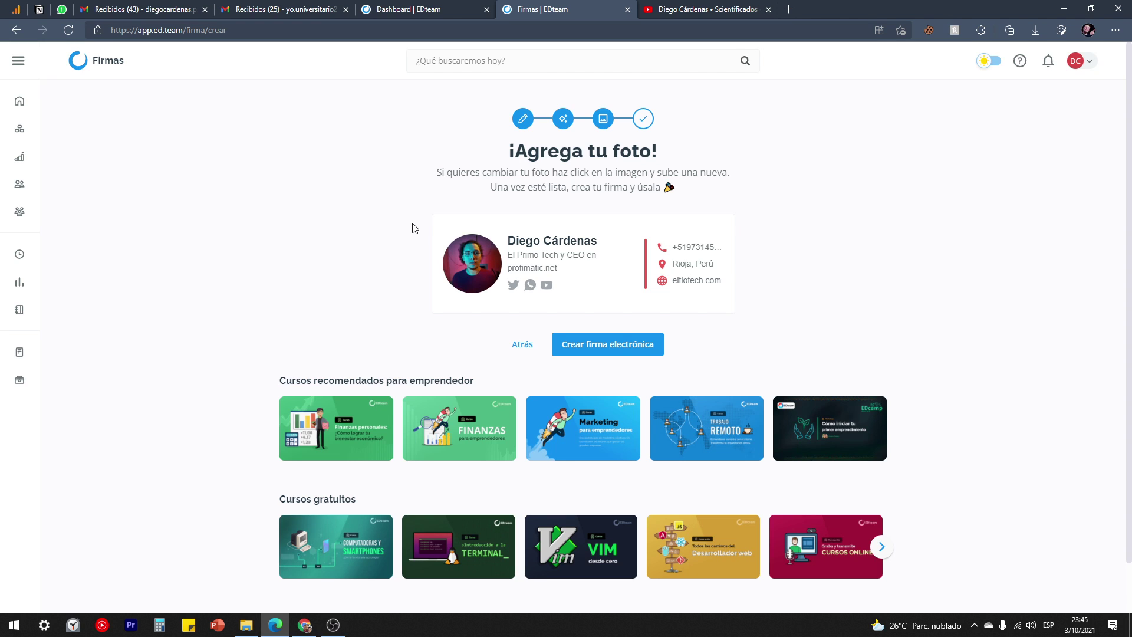
left_click(608, 343)
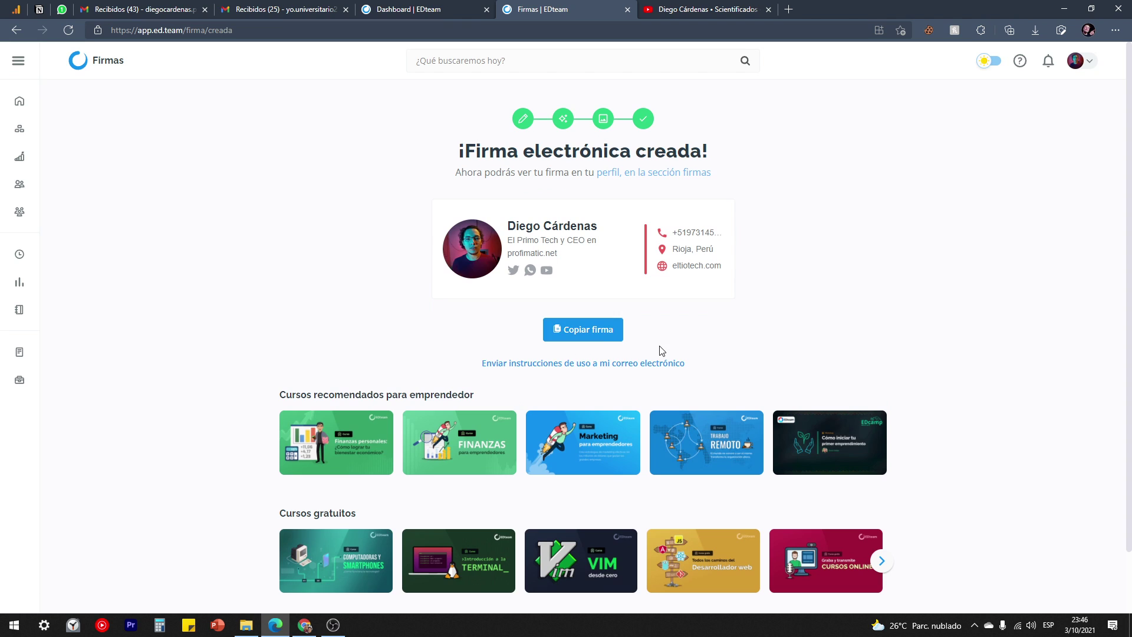
Copy the finished signature and bring it over to the Gmail new message.
left_click(582, 334)
left_click(277, 9)
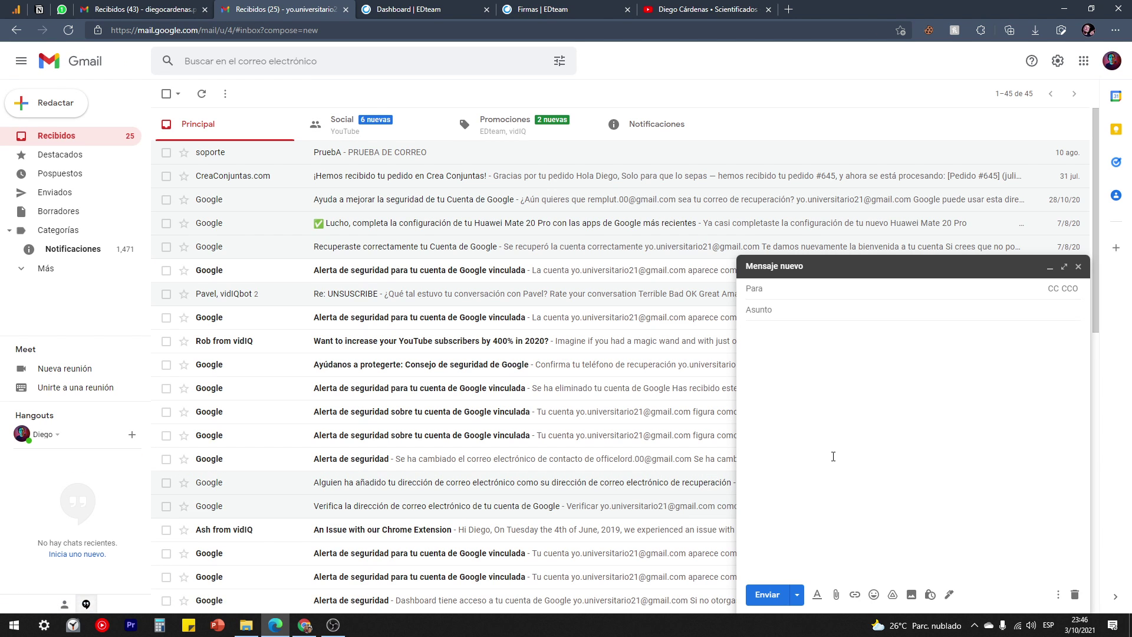
left_click(560, 9)
left_click(581, 334)
left_click(329, 9)
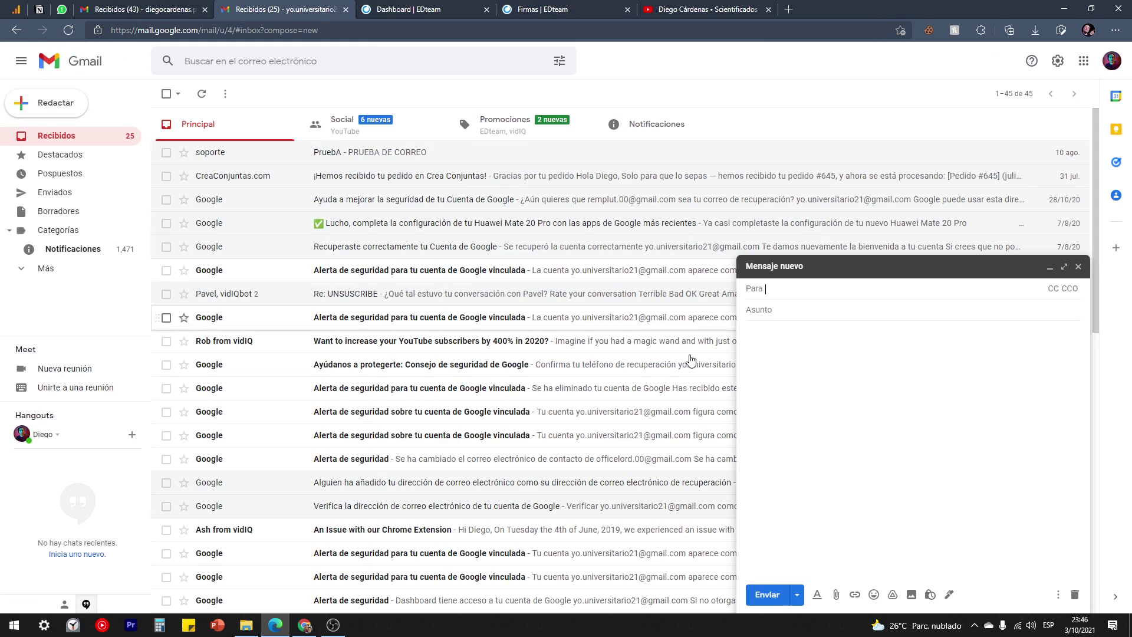
Preview a full-screen new message in the other Gmail account, then return to the first account.
left_click(165, 9)
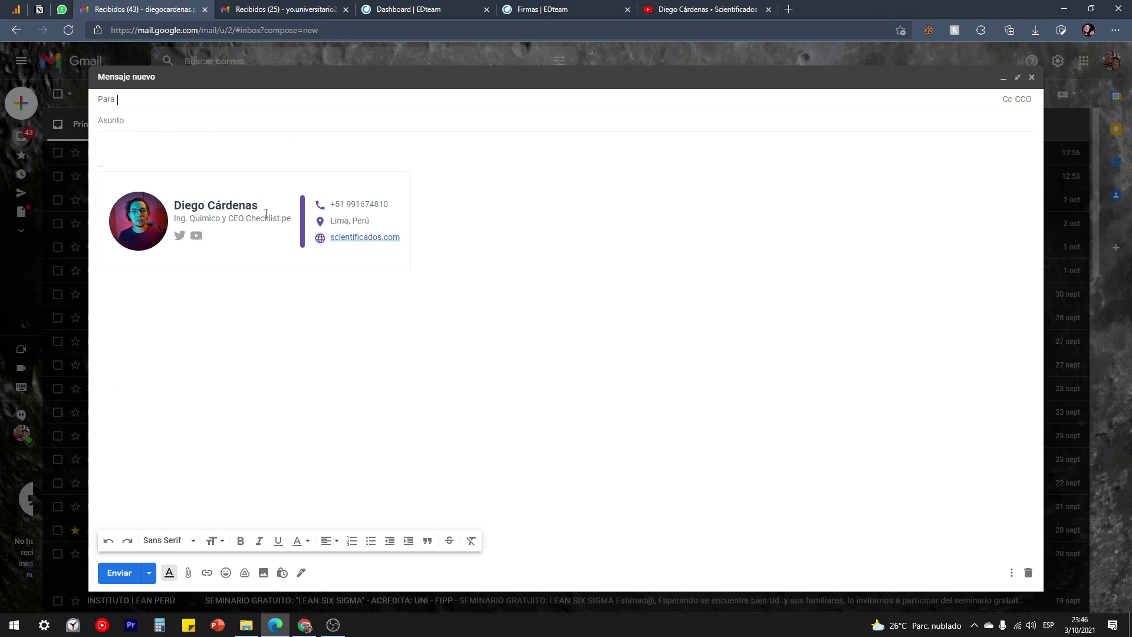
left_click(1032, 77)
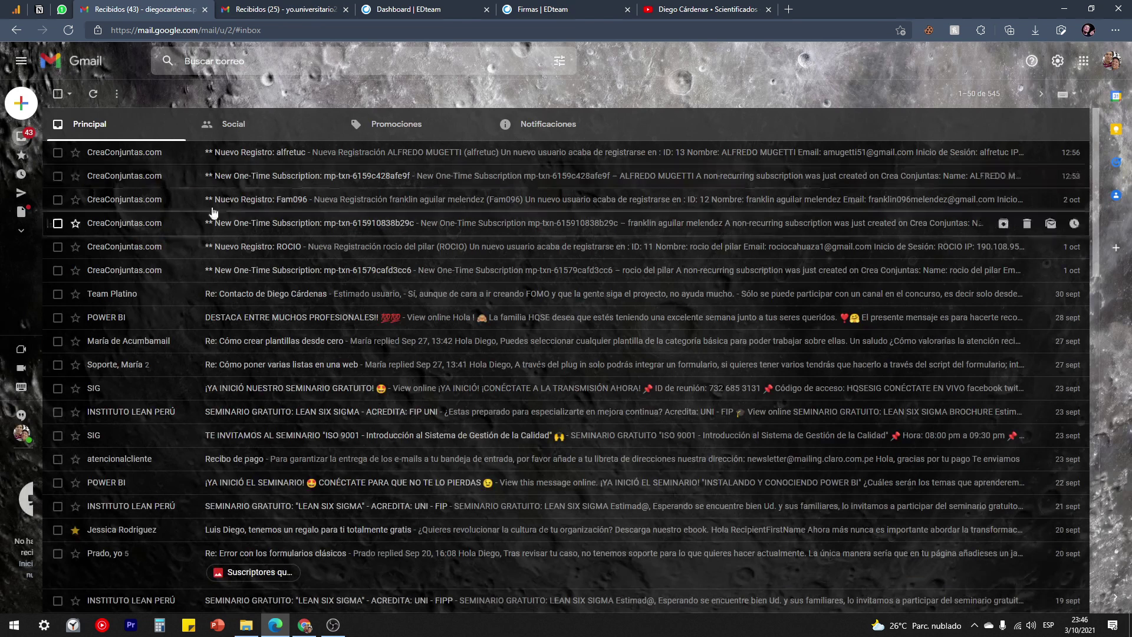
left_click(36, 115)
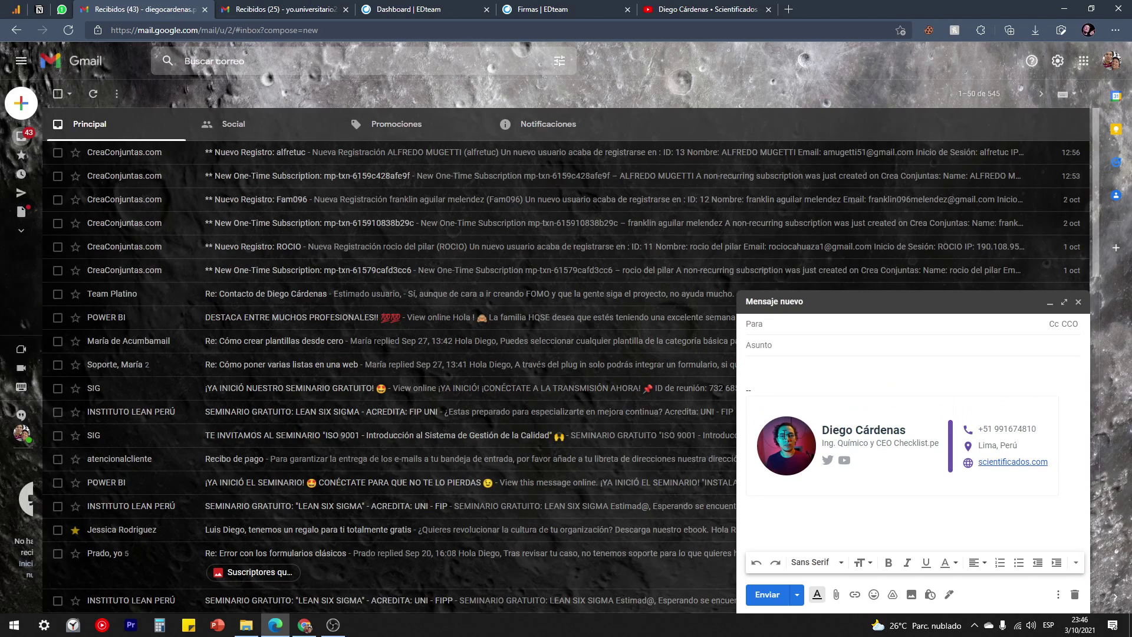
left_click(1064, 301)
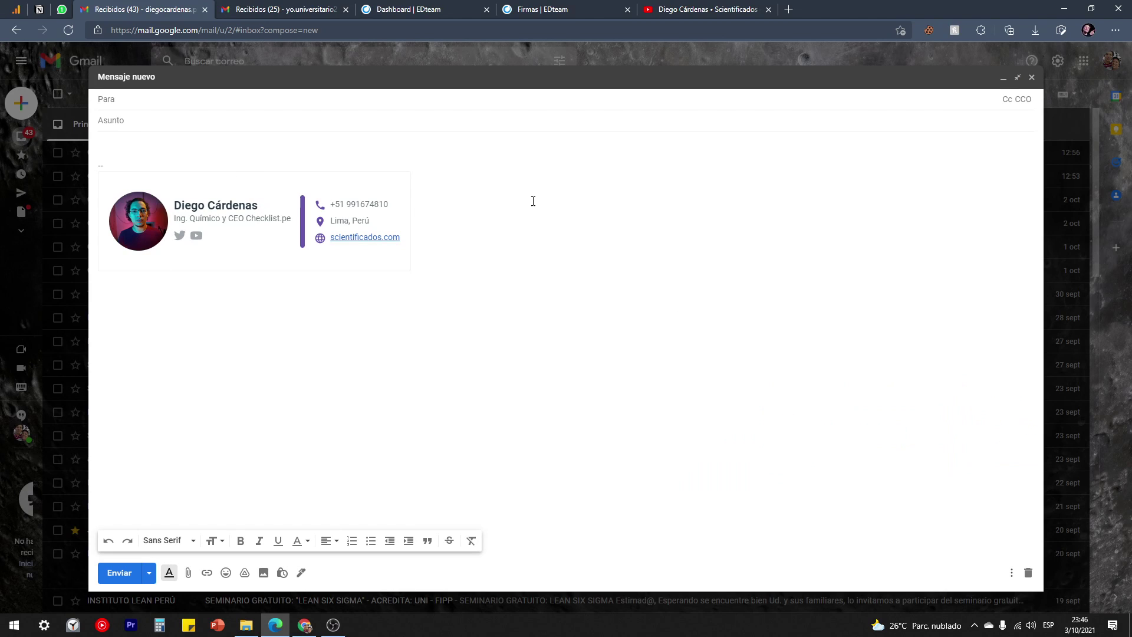
left_click(267, 7)
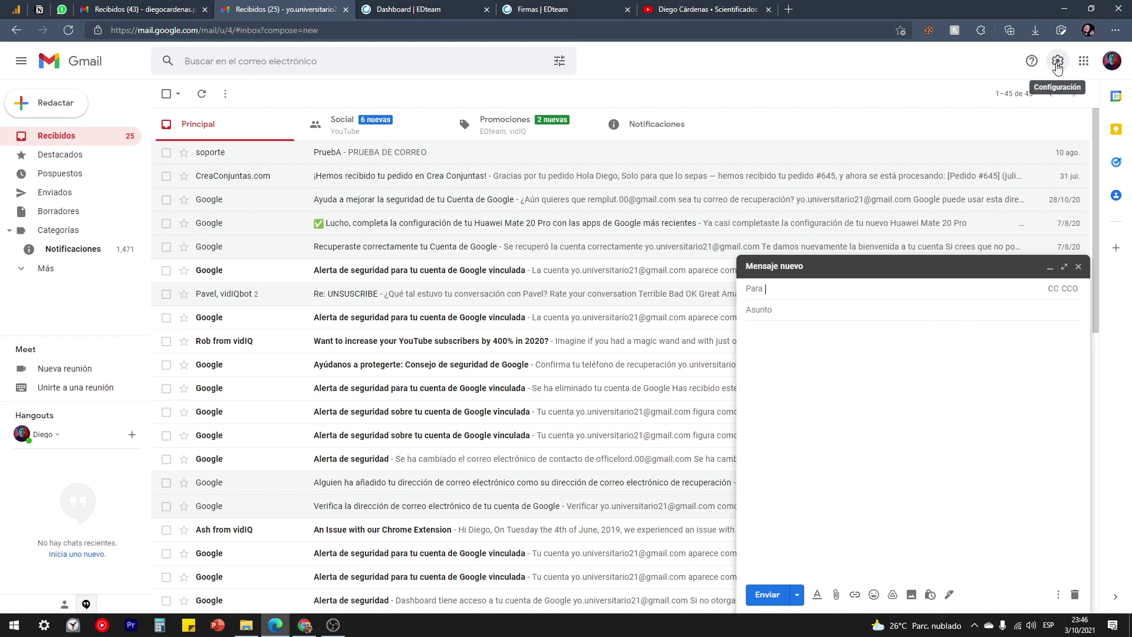
Open Gmail's full settings page and scroll to the Signature section.
left_click(1059, 63)
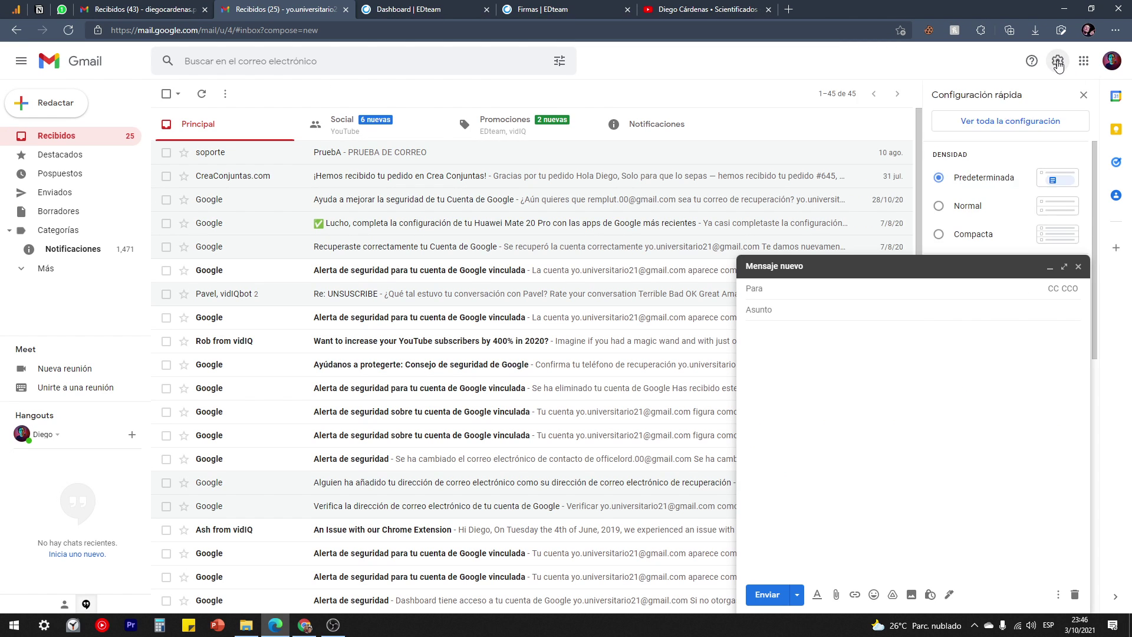
left_click(1079, 267)
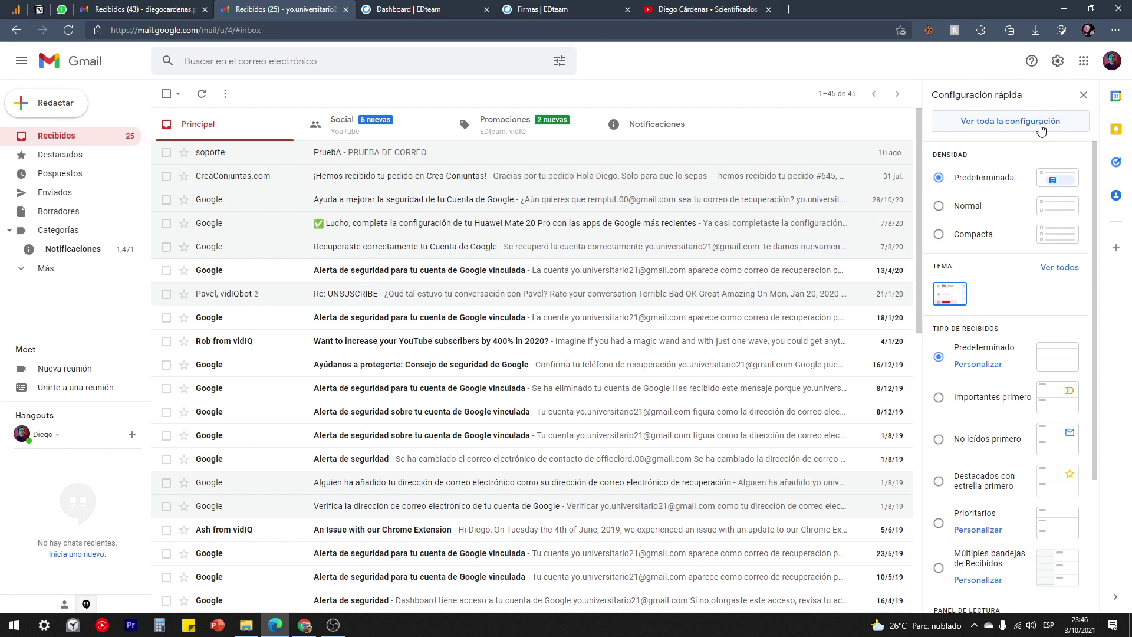
left_click(1002, 127)
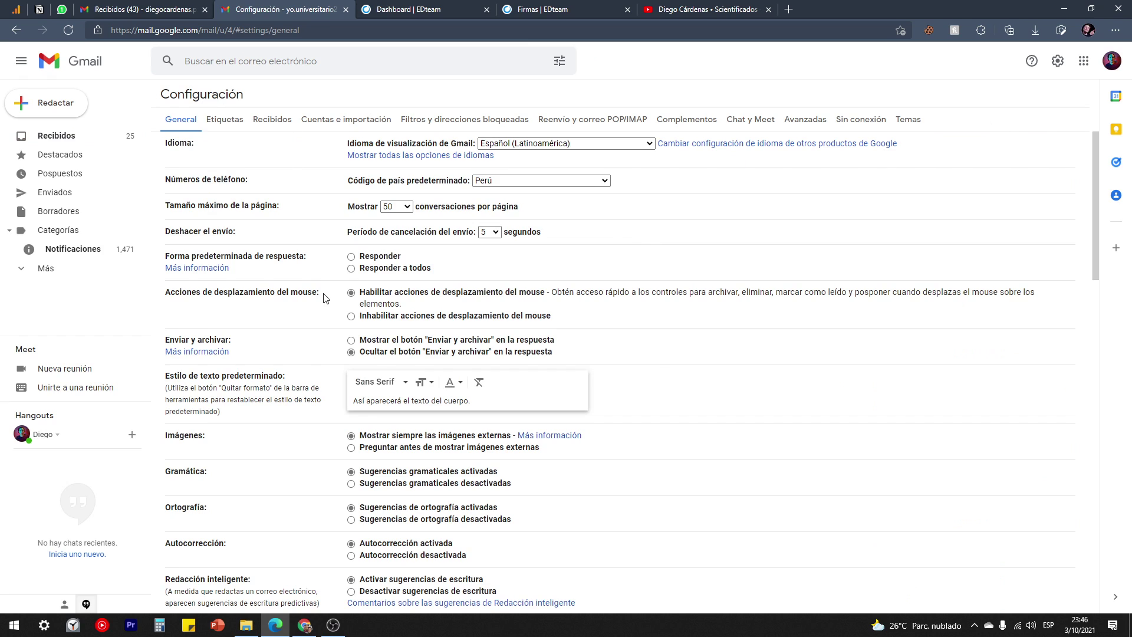
scroll(715, 291, "down", 12)
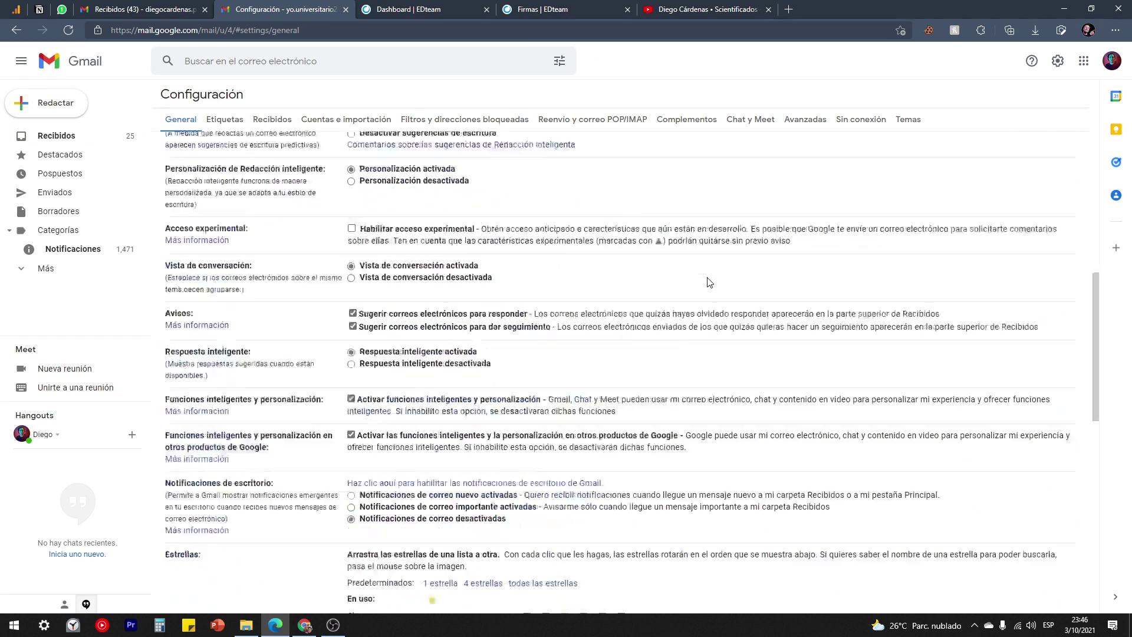
scroll(708, 278, "down", 5)
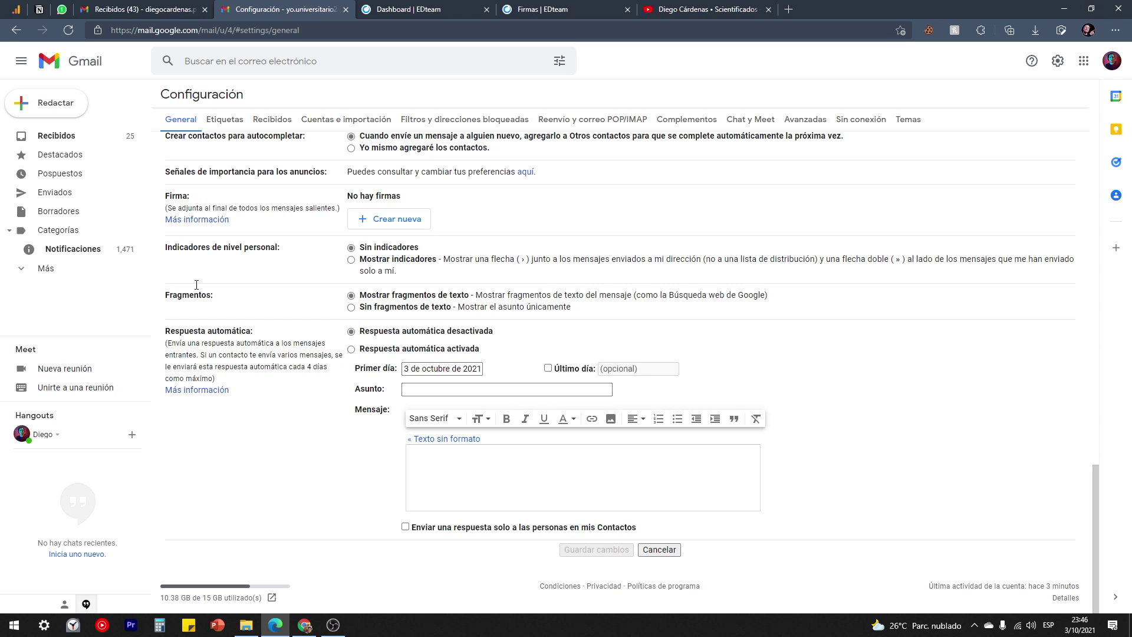
scroll(198, 201, "up", 1)
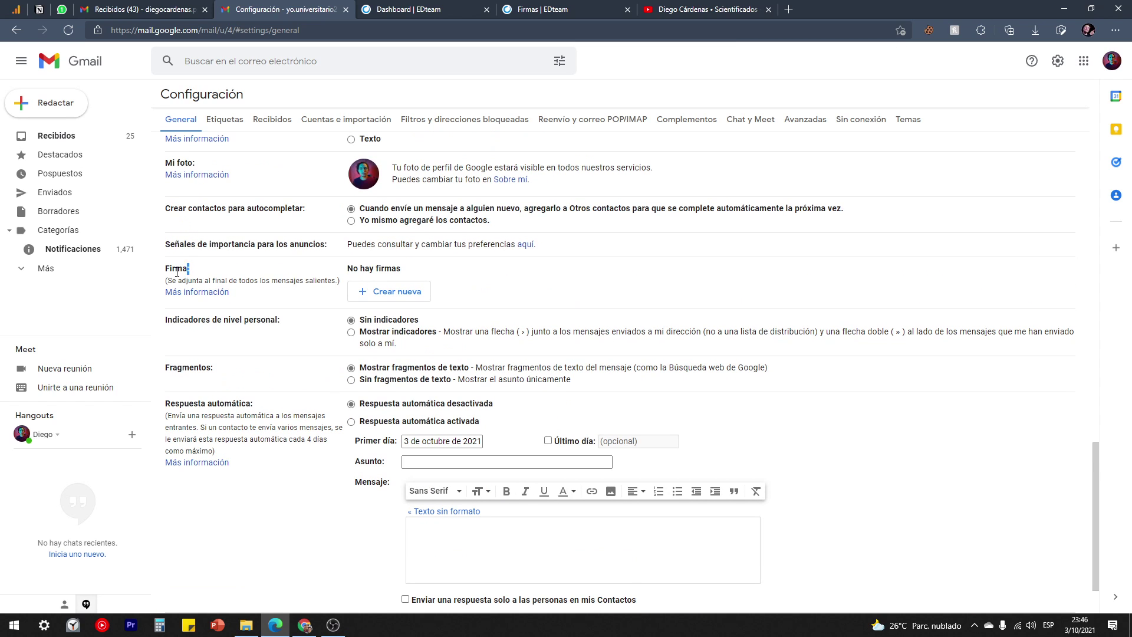
left_click_drag(176, 272, 177, 163)
left_click(207, 271)
left_click_drag(197, 272, 167, 272)
left_click(206, 276)
Create a new empty signature named Firma DC, then copy the EDteam signature again.
left_click(389, 297)
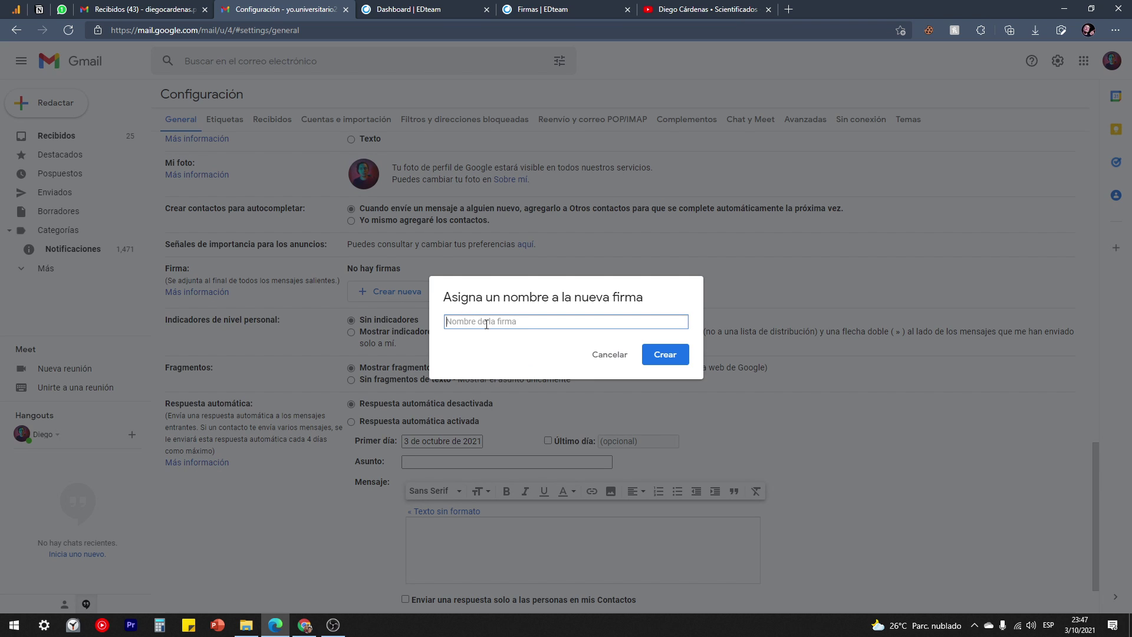
type("Firma DC")
left_click(665, 355)
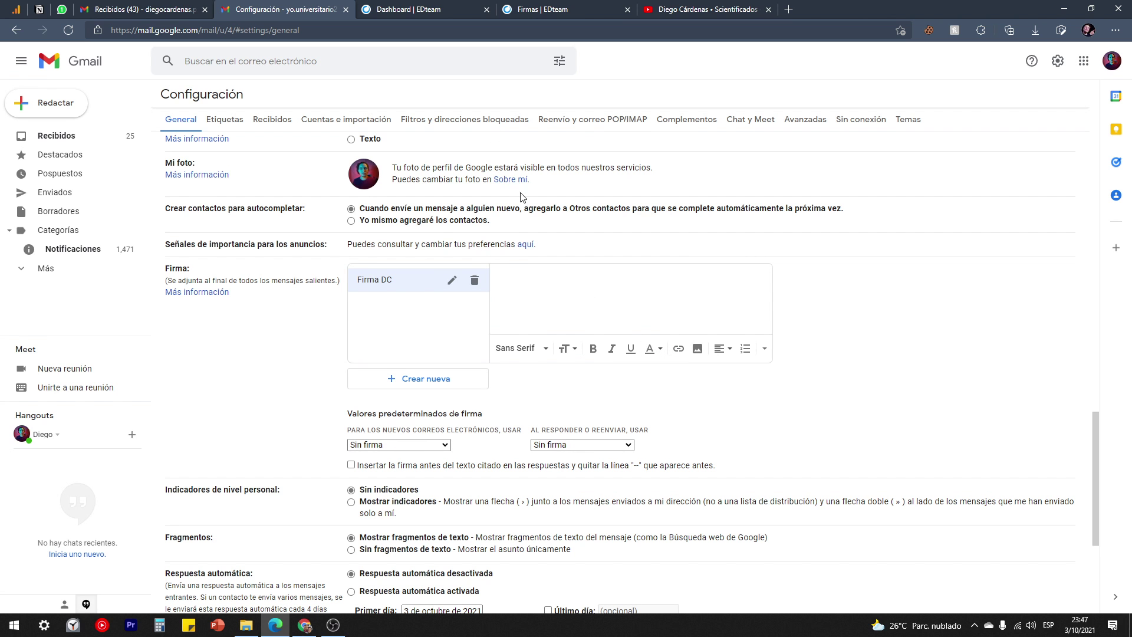
left_click(537, 7)
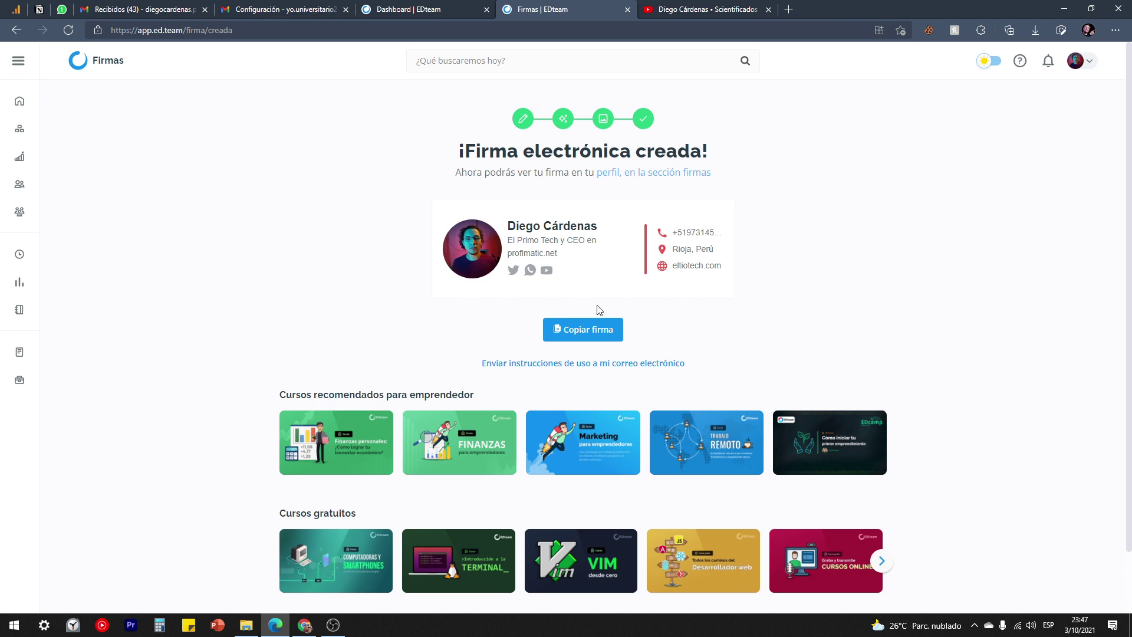
left_click(587, 331)
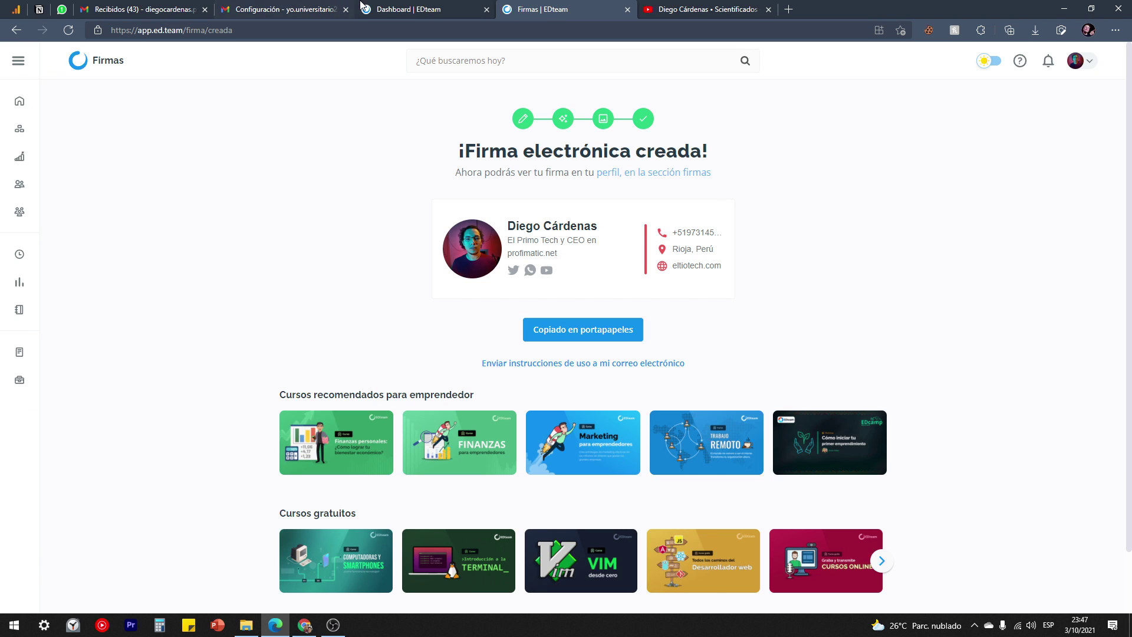
Paste the copied EDteam signature into the Firma DC editor and scroll through to check it.
left_click(287, 7)
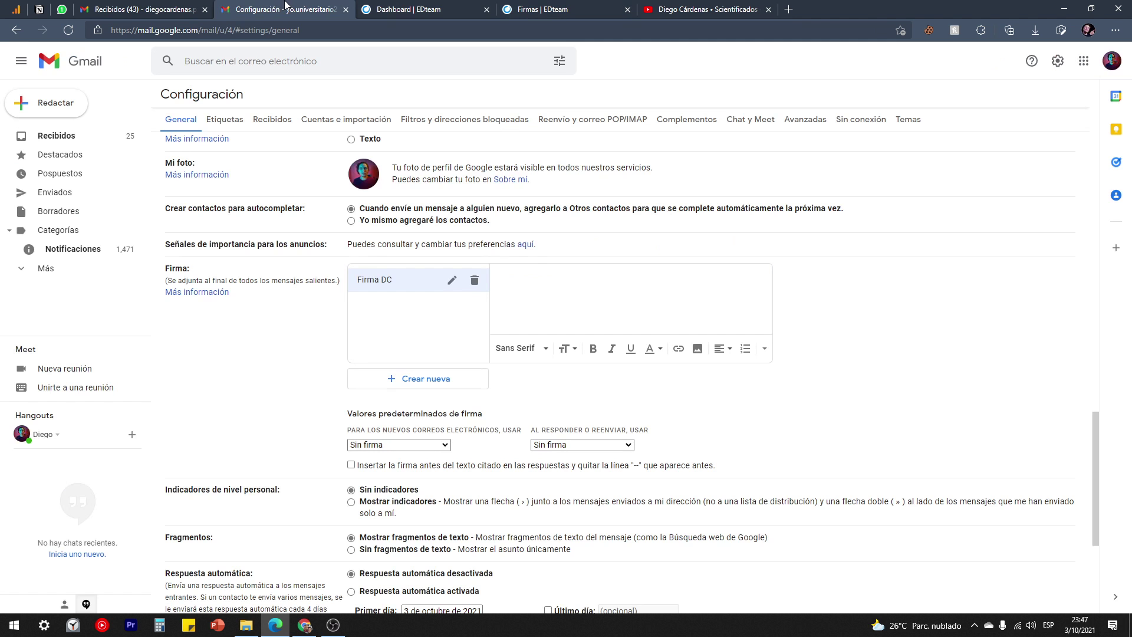
right_click(541, 275)
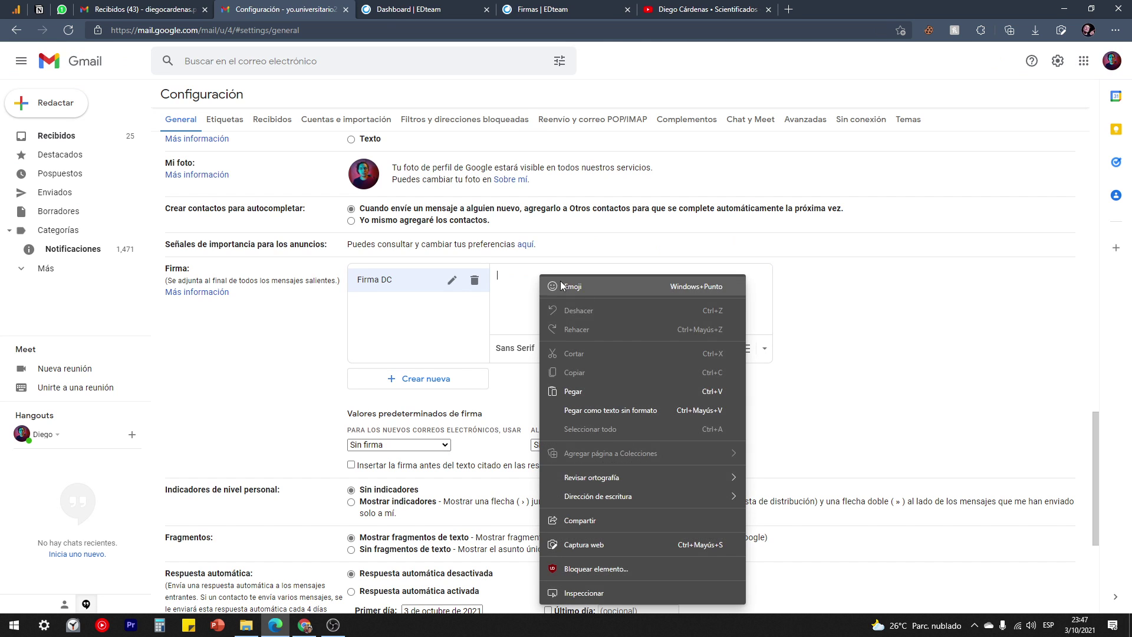
left_click(596, 394)
scroll(603, 311, "right", 1)
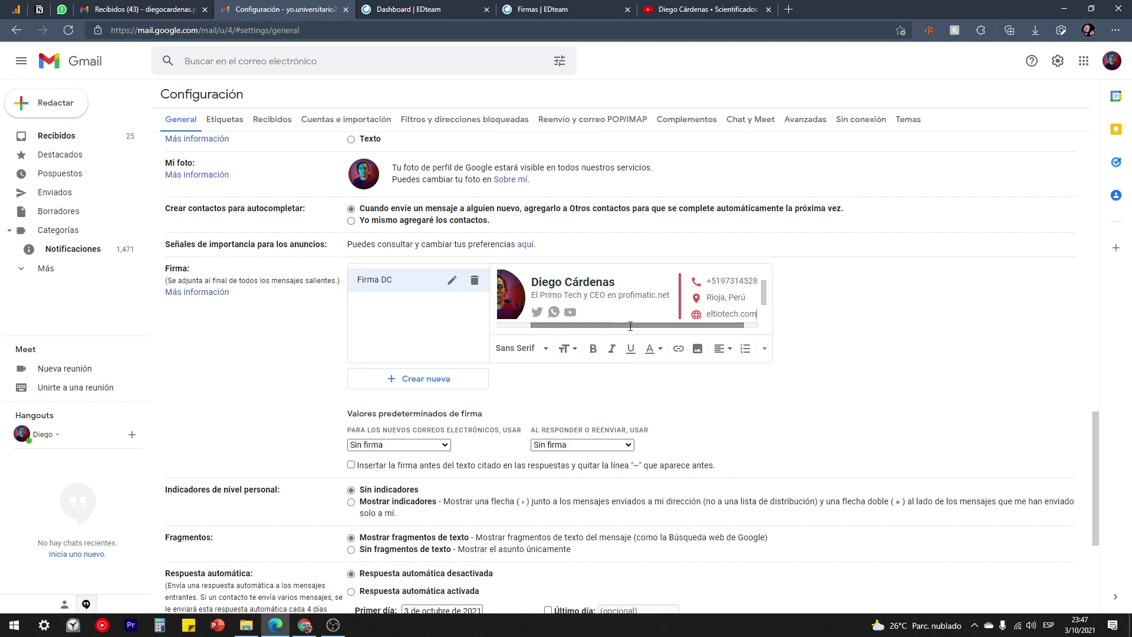
scroll(625, 309, "left", 2)
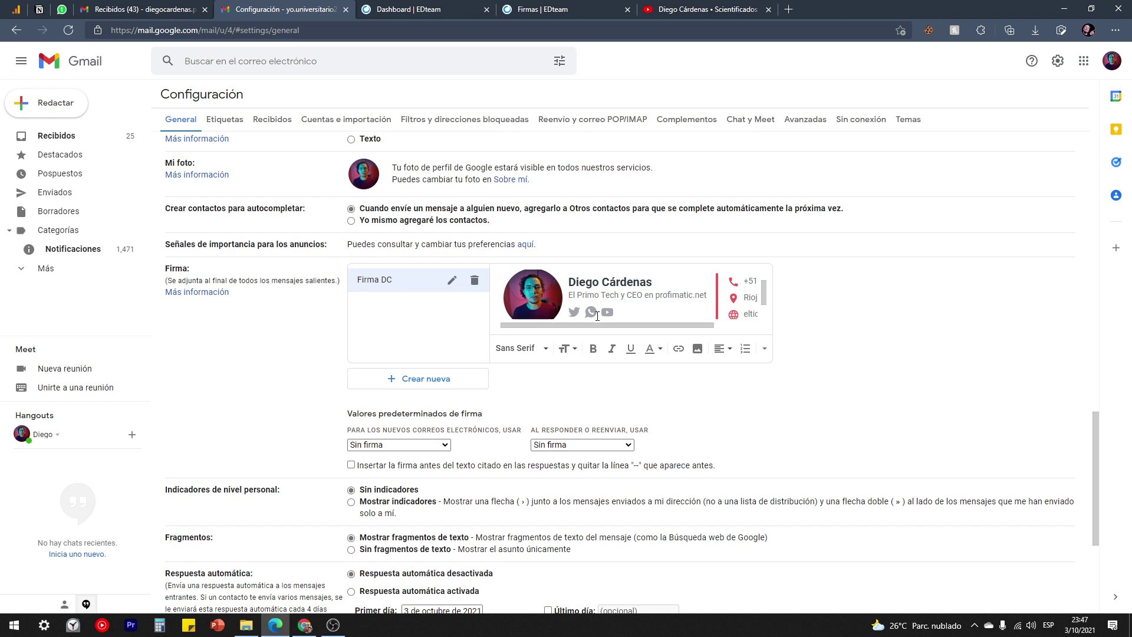
scroll(594, 306, "up", 1)
scroll(561, 296, "down", 1)
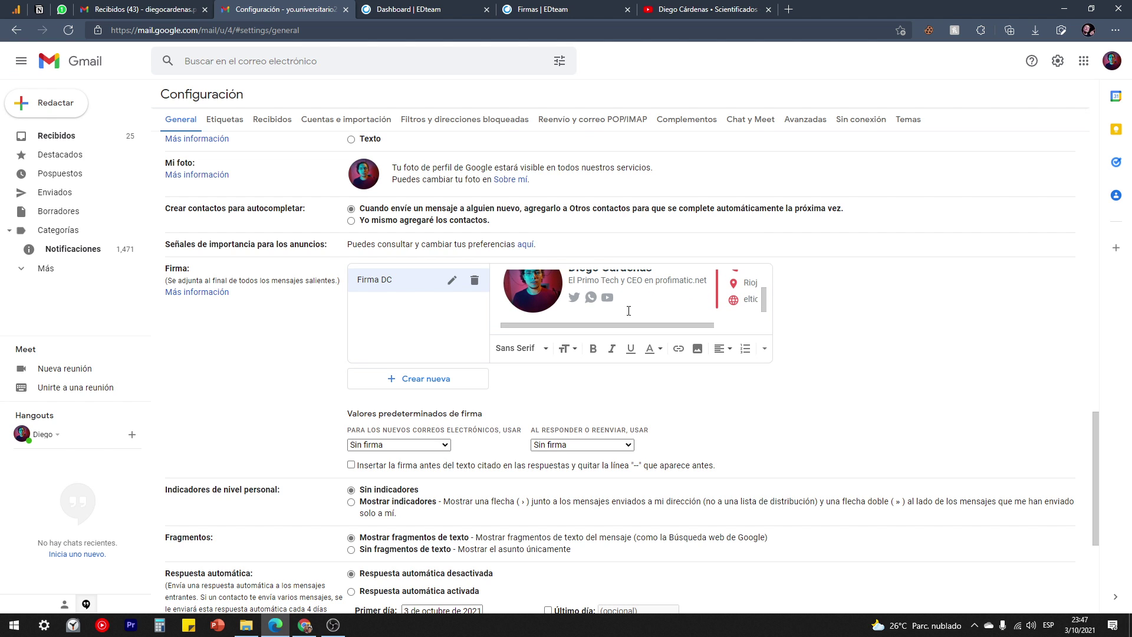
scroll(598, 323, "right", 3)
scroll(598, 324, "left", 3)
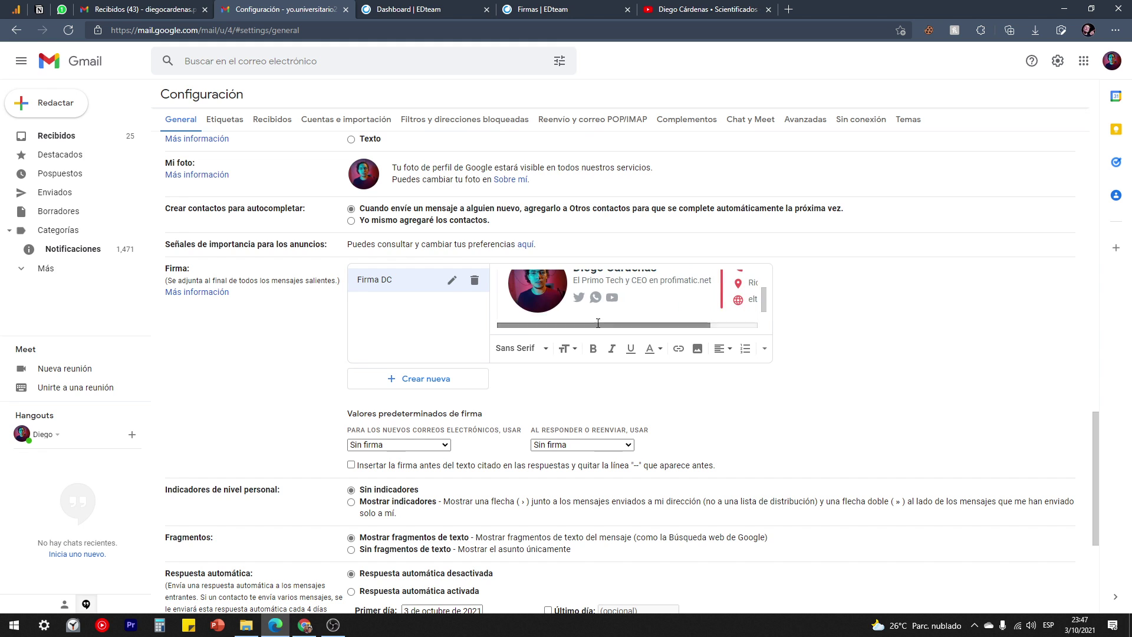
scroll(590, 307, "up", 1)
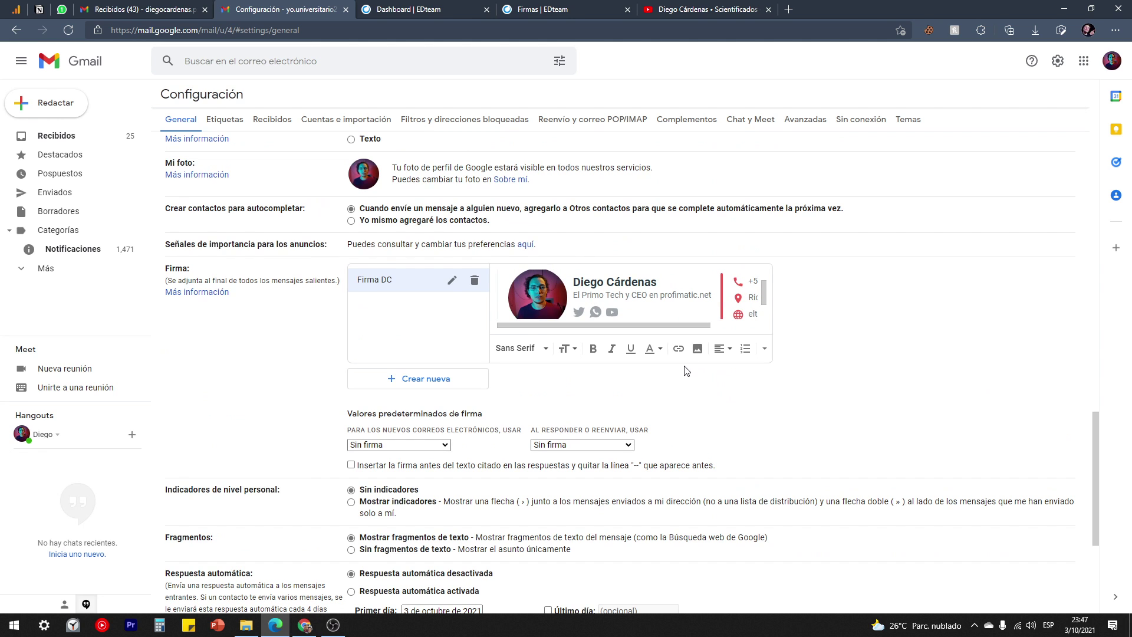
scroll(687, 371, "down", 1)
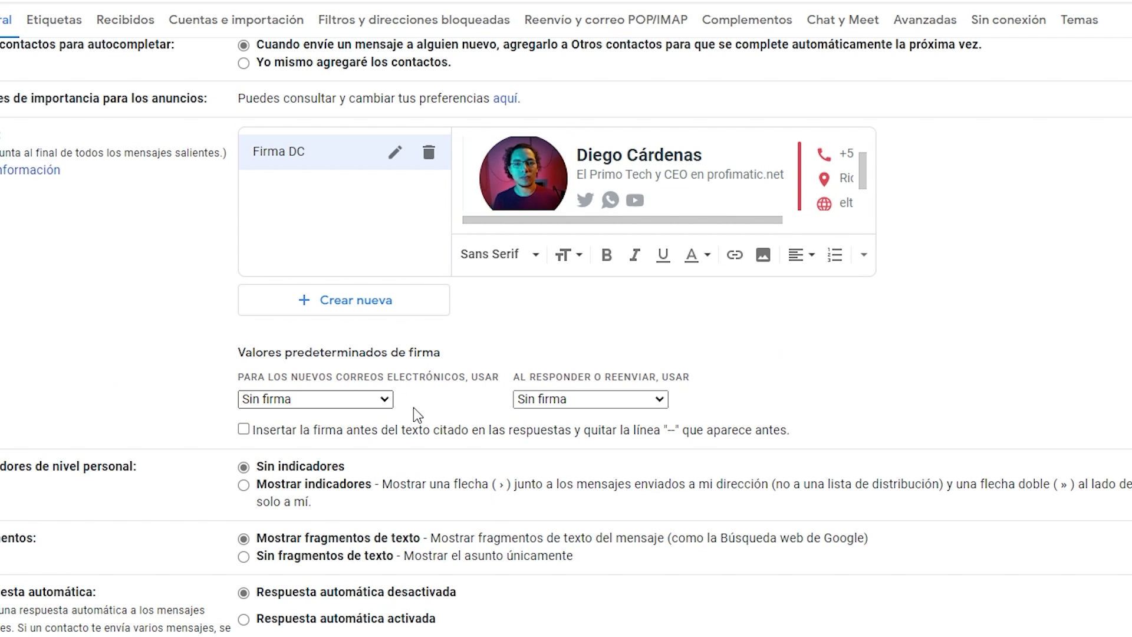
Choose Firma DC for both new emails and replies/forwards, then save the changes.
left_click_drag(235, 352, 445, 353)
left_click(444, 353)
left_click(313, 397)
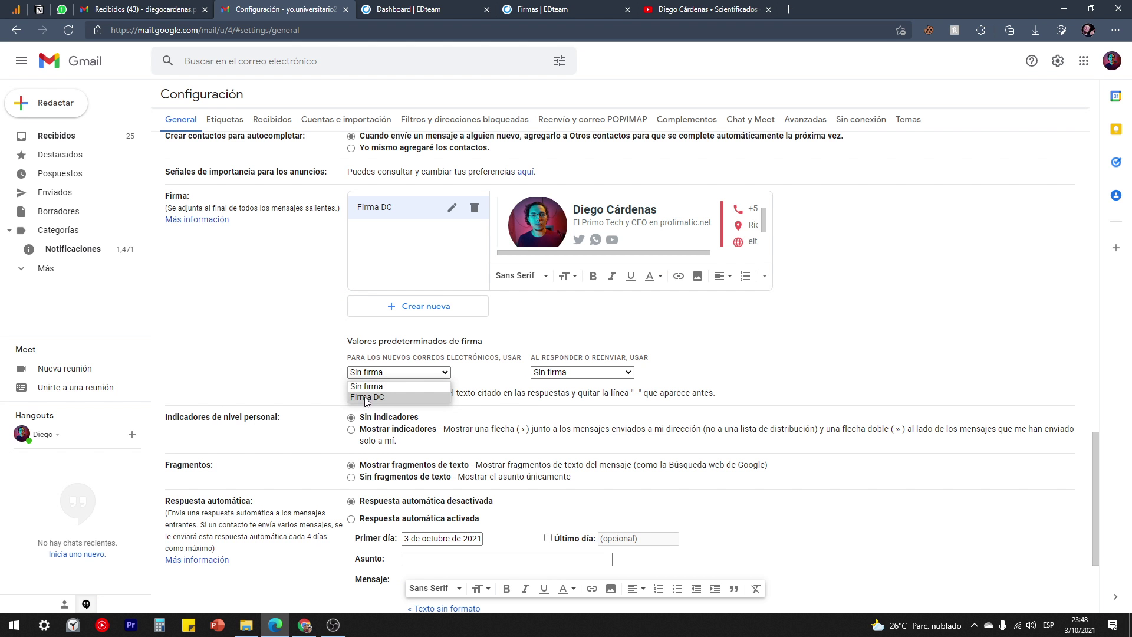
left_click(367, 398)
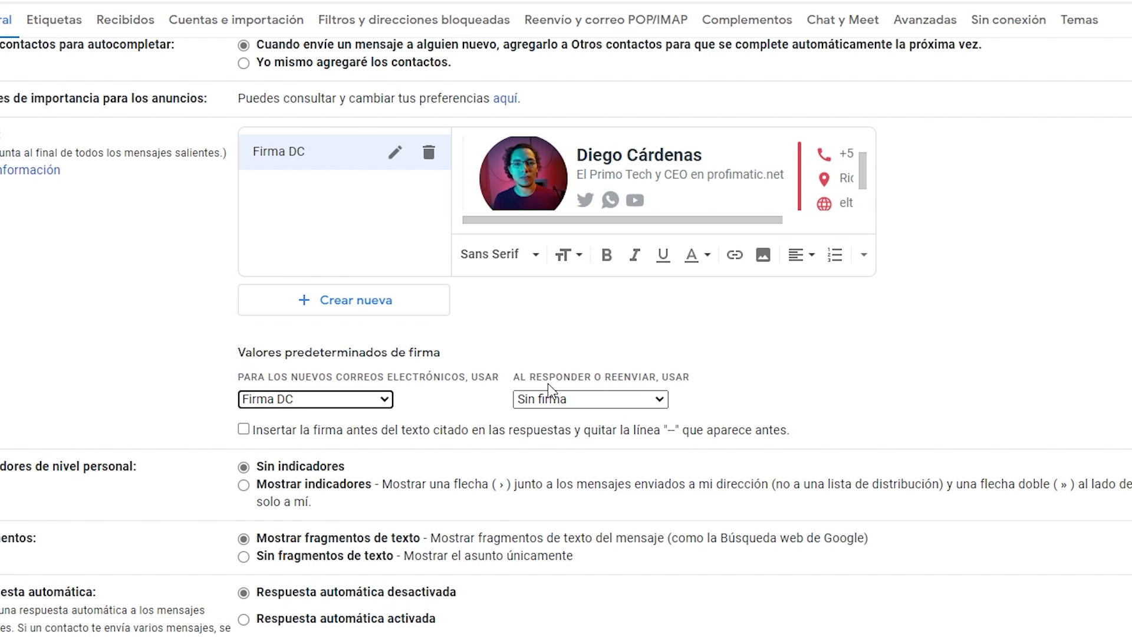
left_click(572, 402)
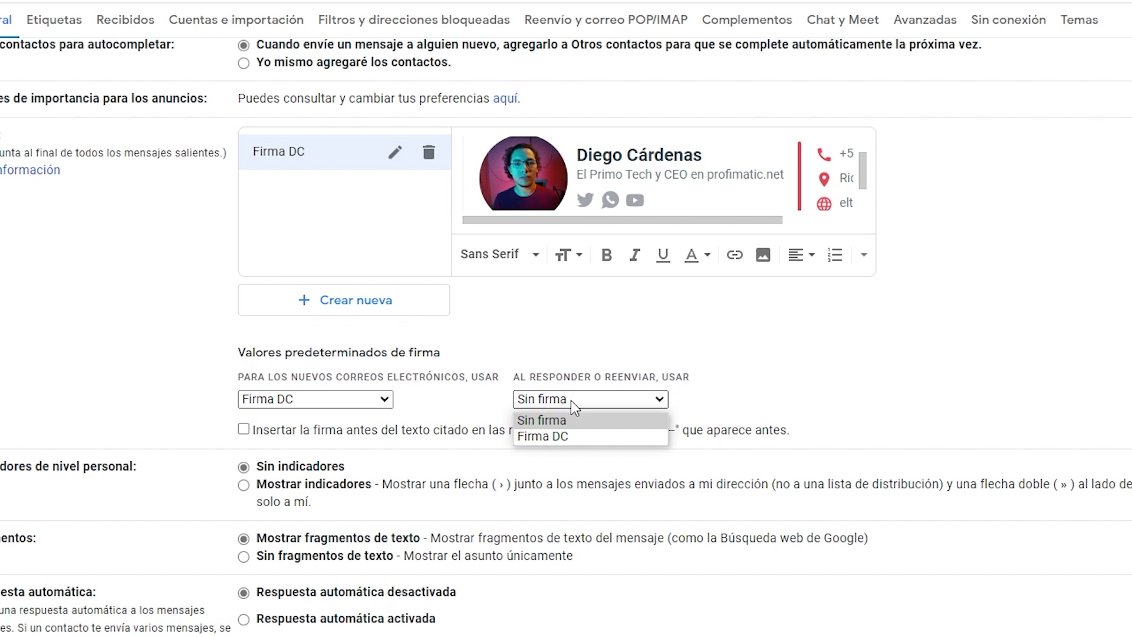
left_click(565, 436)
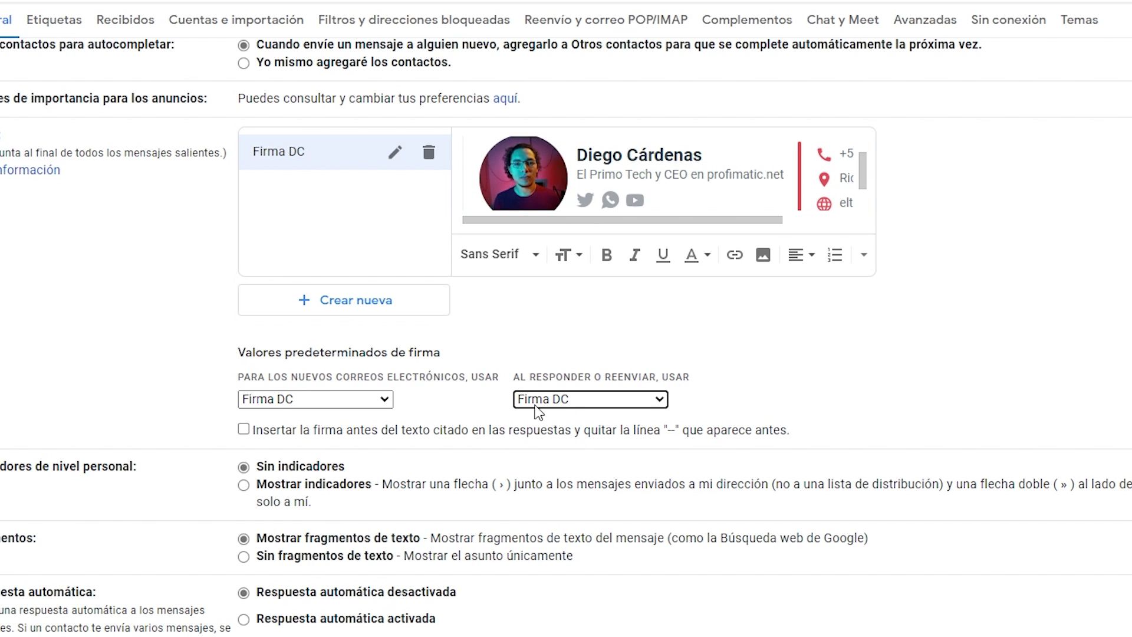
scroll(436, 301, "down", 3)
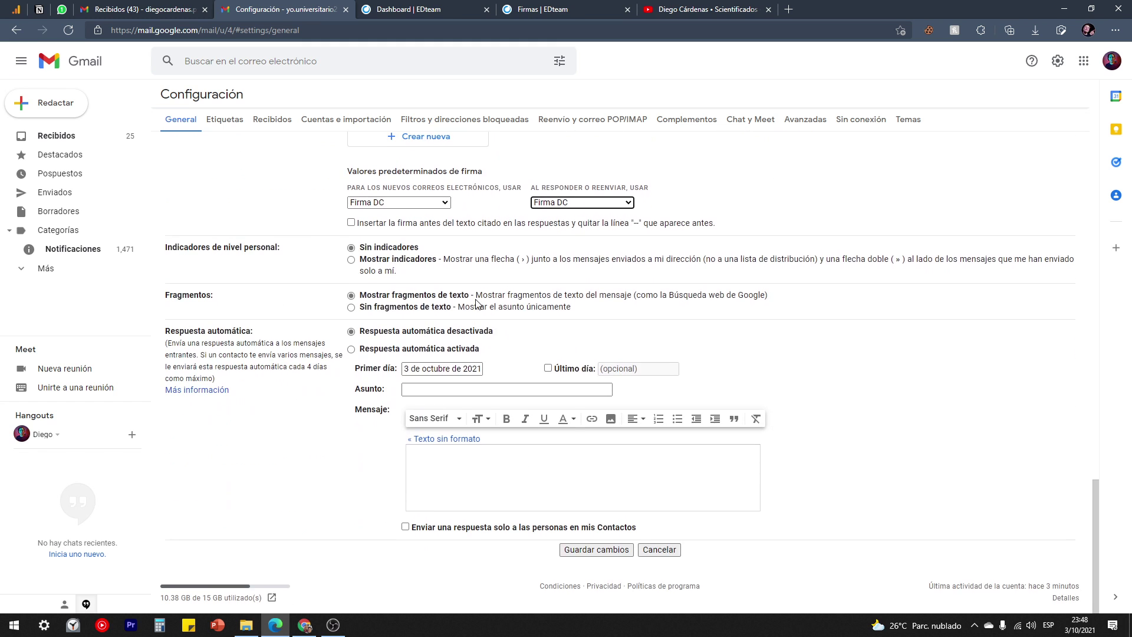
left_click(593, 552)
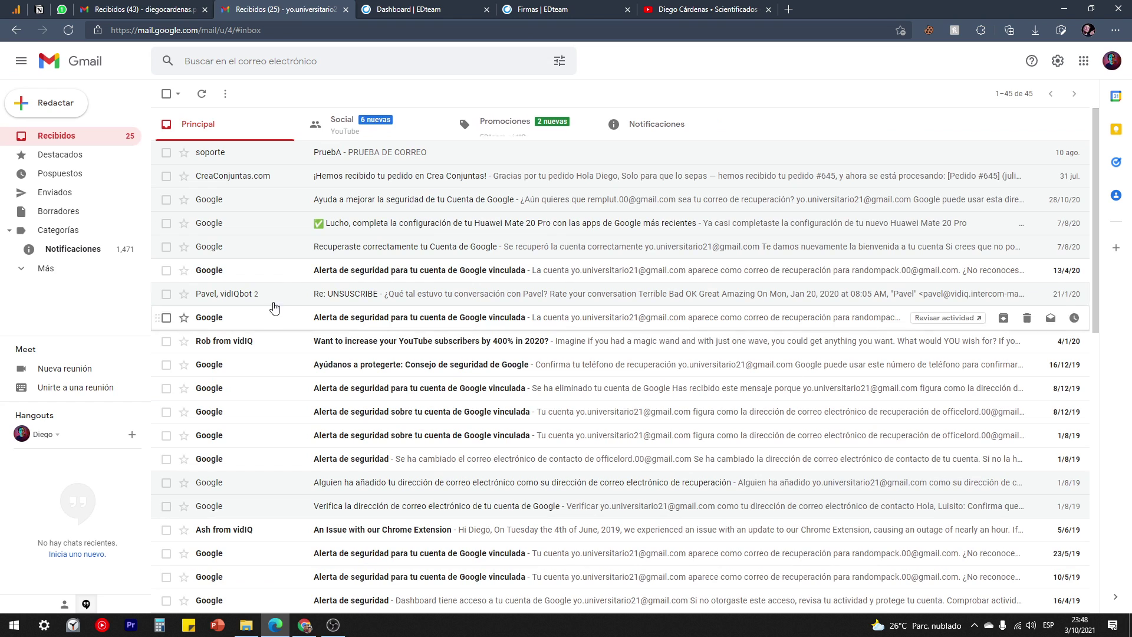
Open new messages to verify Firma DC is inserted, deleting it from one draft before closing it.
left_click(55, 104)
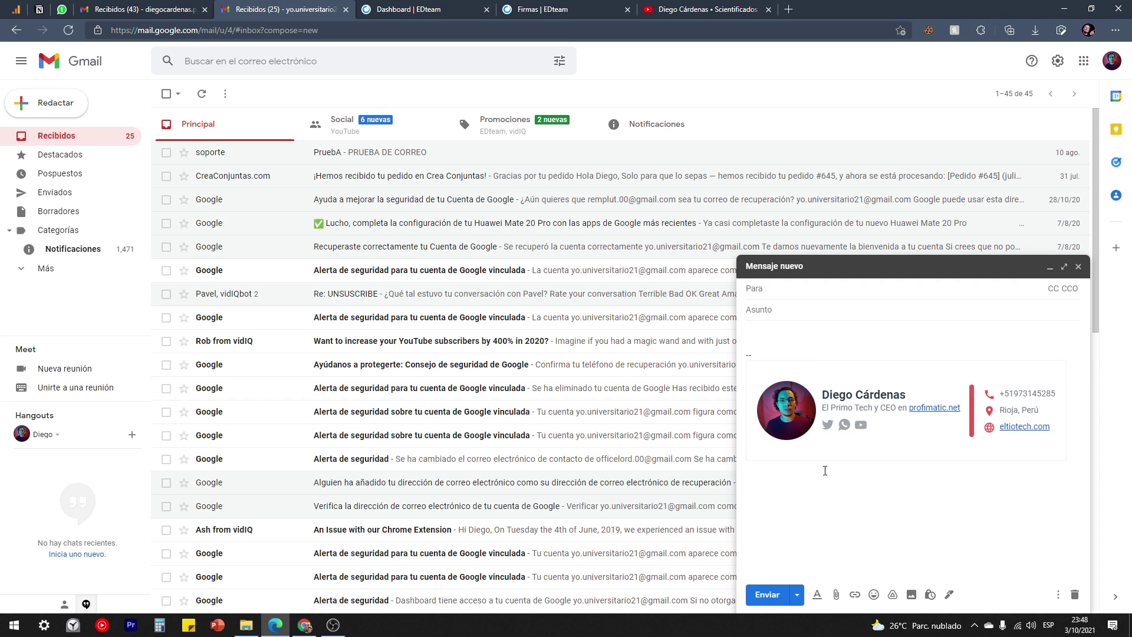
left_click(1078, 266)
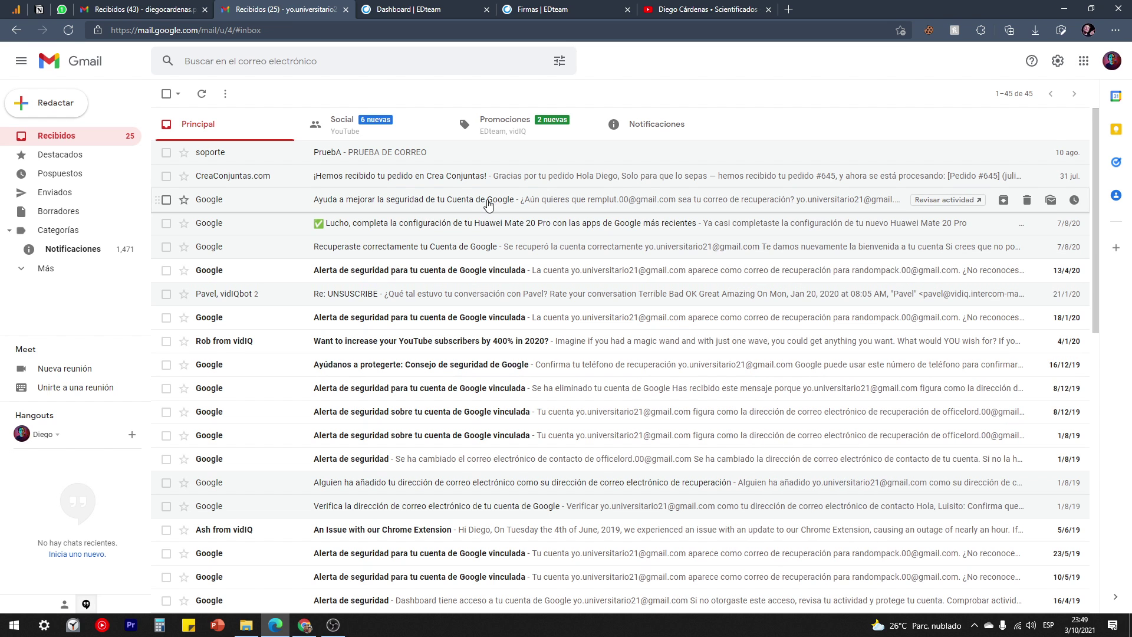
left_click(41, 107)
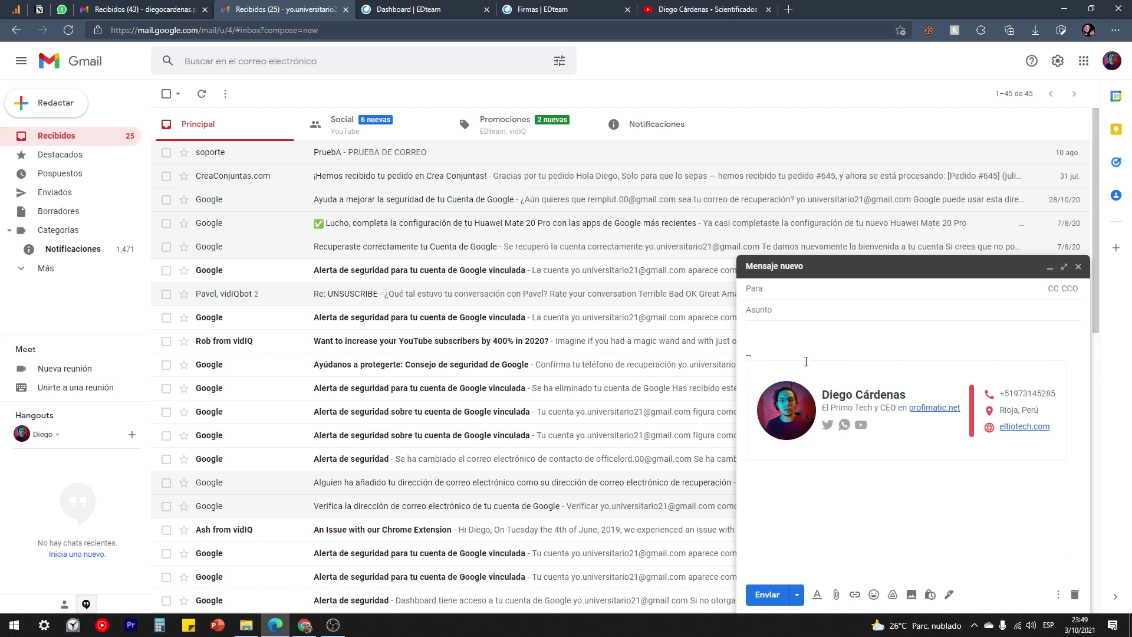
left_click(774, 336)
mouse_move(755, 348)
left_mouse_down()
mouse_move(758, 360)
mouse_move(968, 418)
mouse_move(1072, 485)
left_mouse_up()
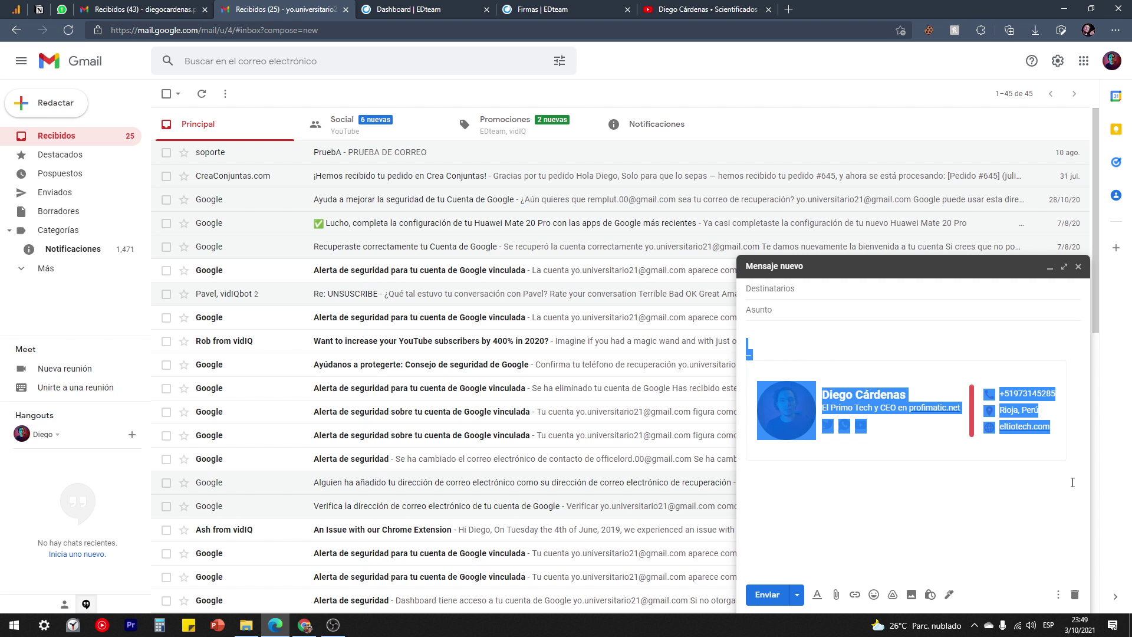
key("BackSpace")
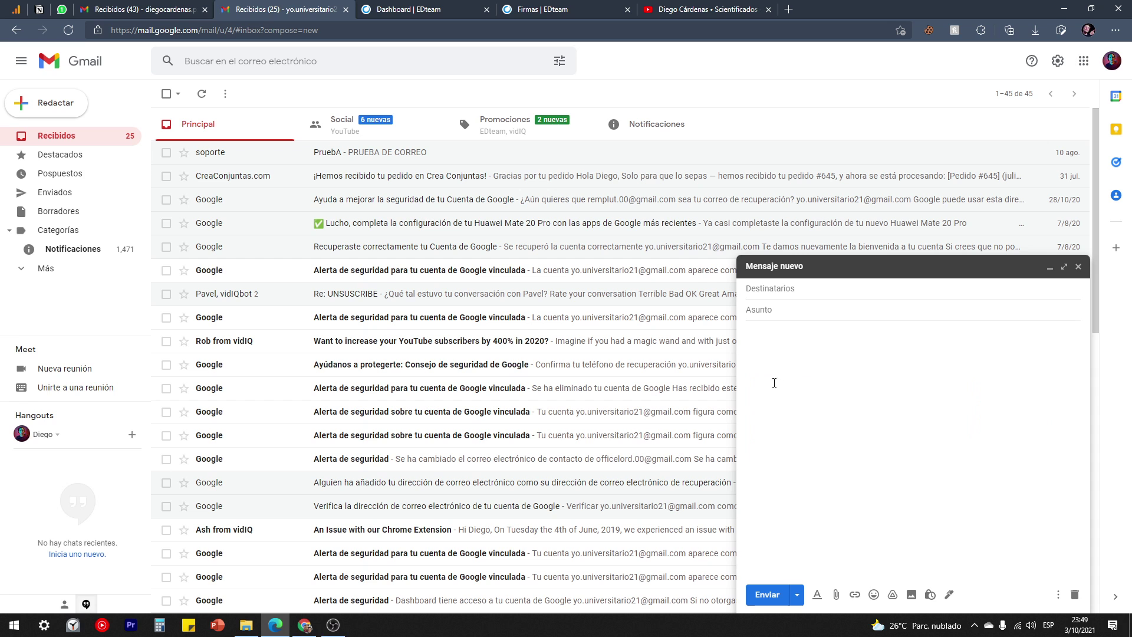
left_click(1079, 266)
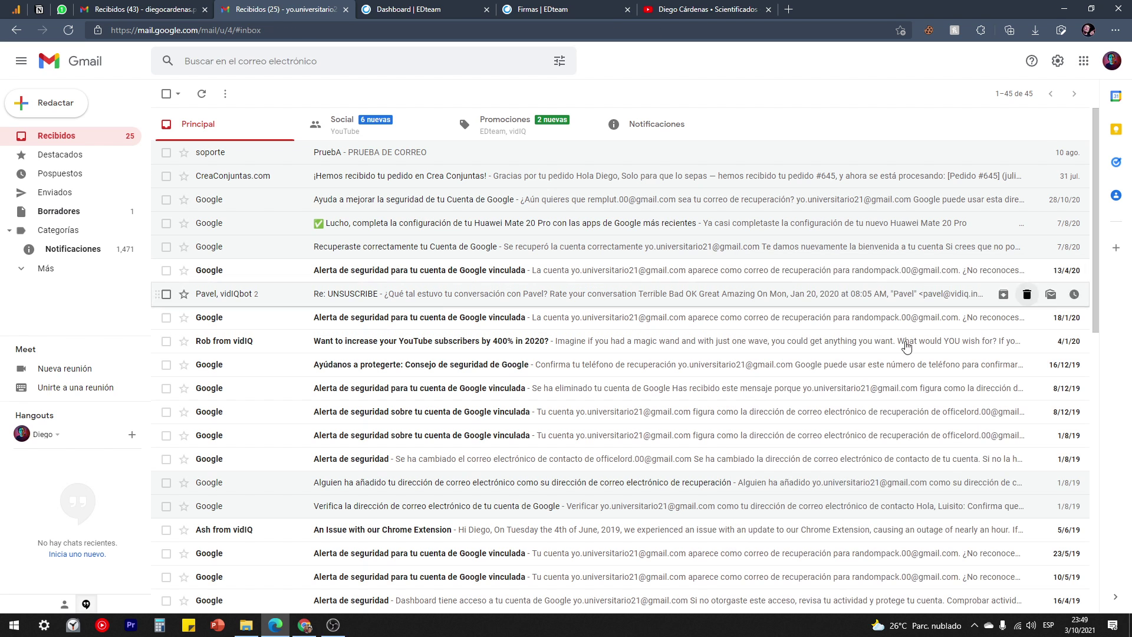
left_click(58, 102)
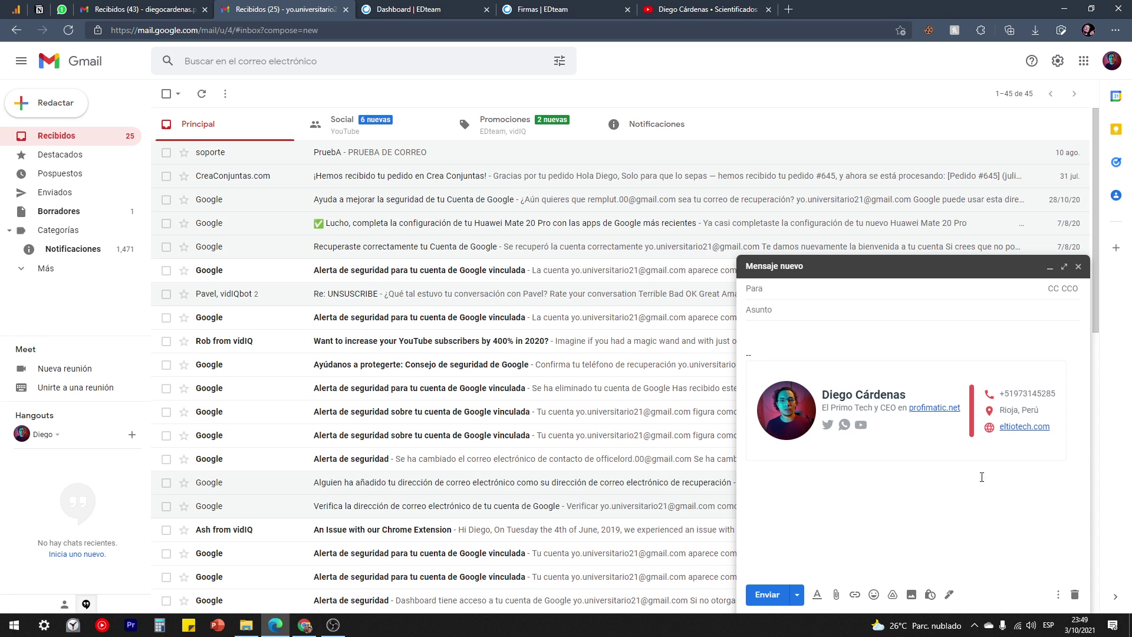
Set both the new-email and reply signature defaults to Sin firma and save.
left_click(1079, 266)
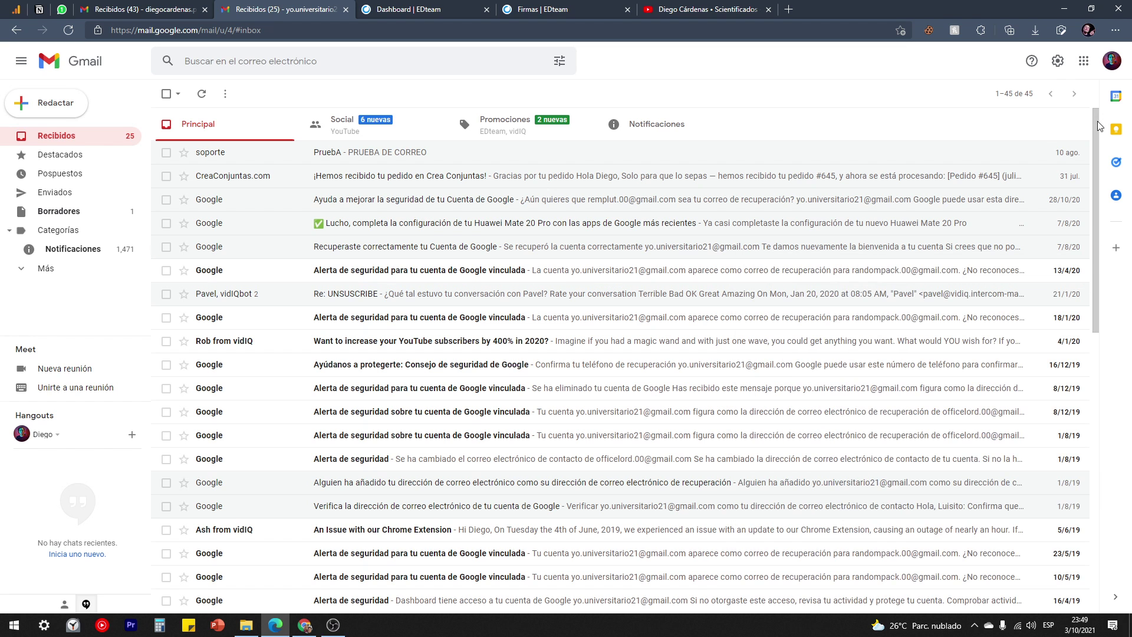
left_click(1057, 69)
left_click(1024, 130)
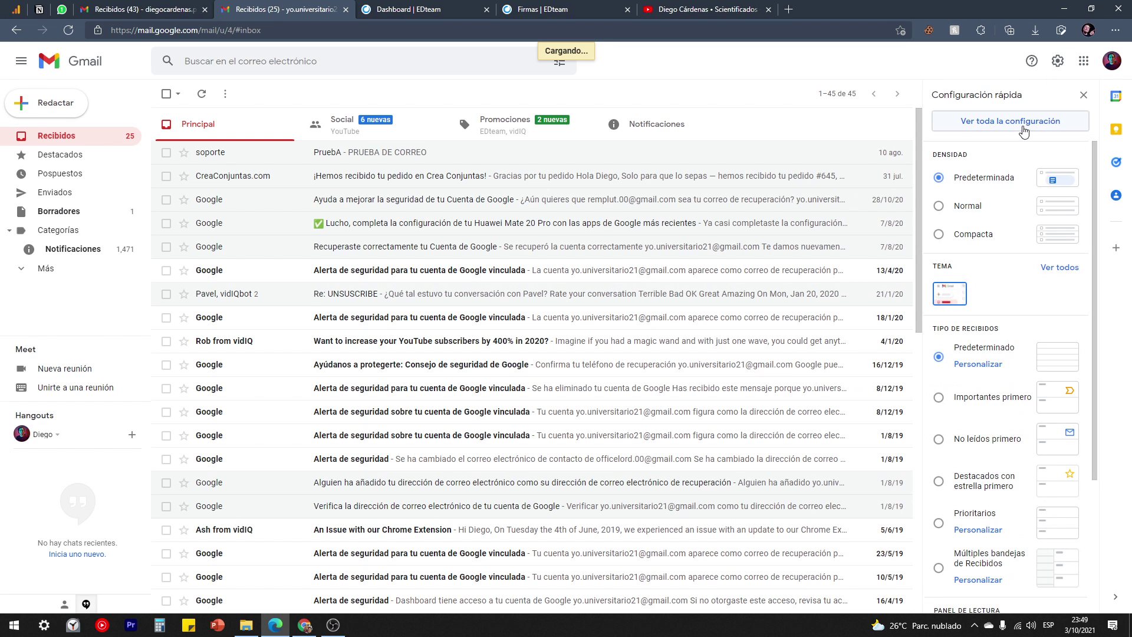
scroll(550, 272, "down", 20)
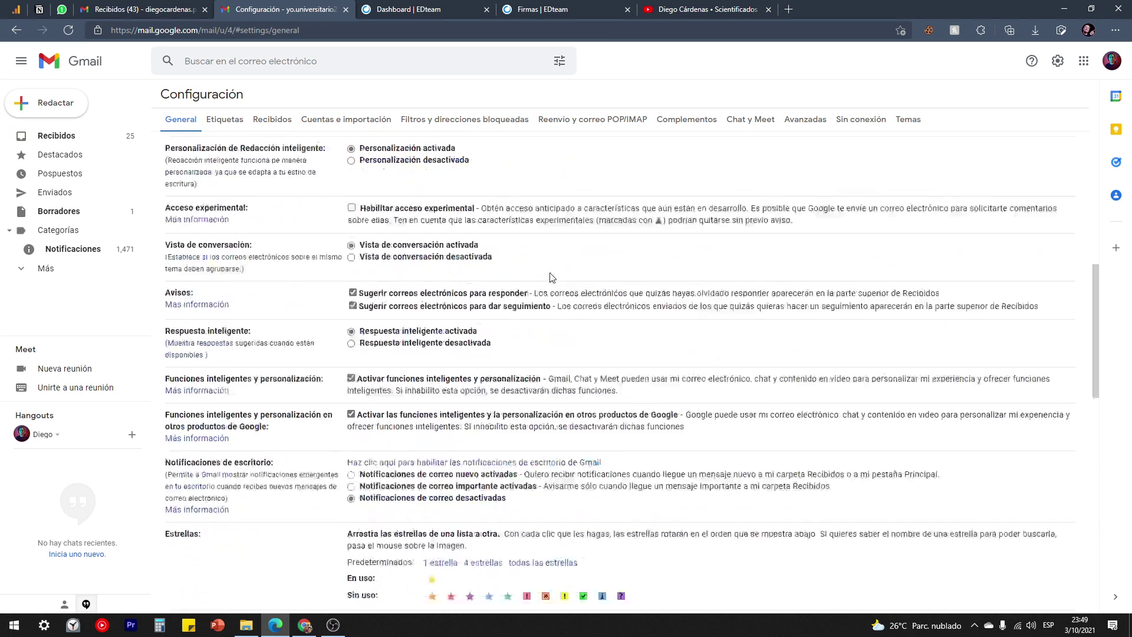
scroll(550, 272, "down", 3)
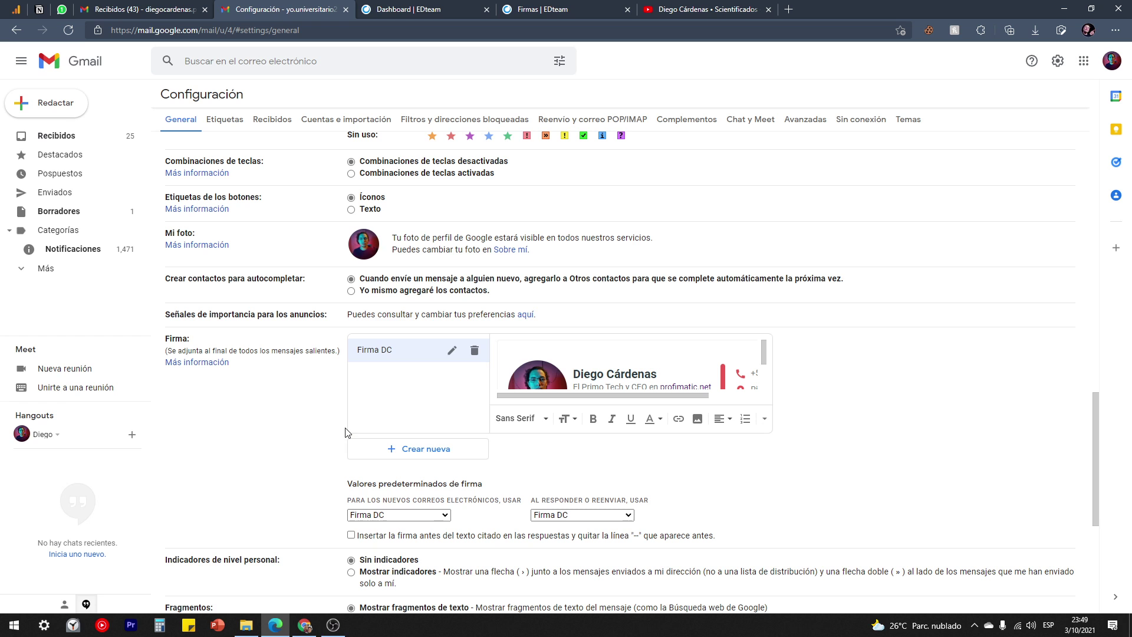
left_click(431, 517)
left_click(375, 529)
left_click(564, 515)
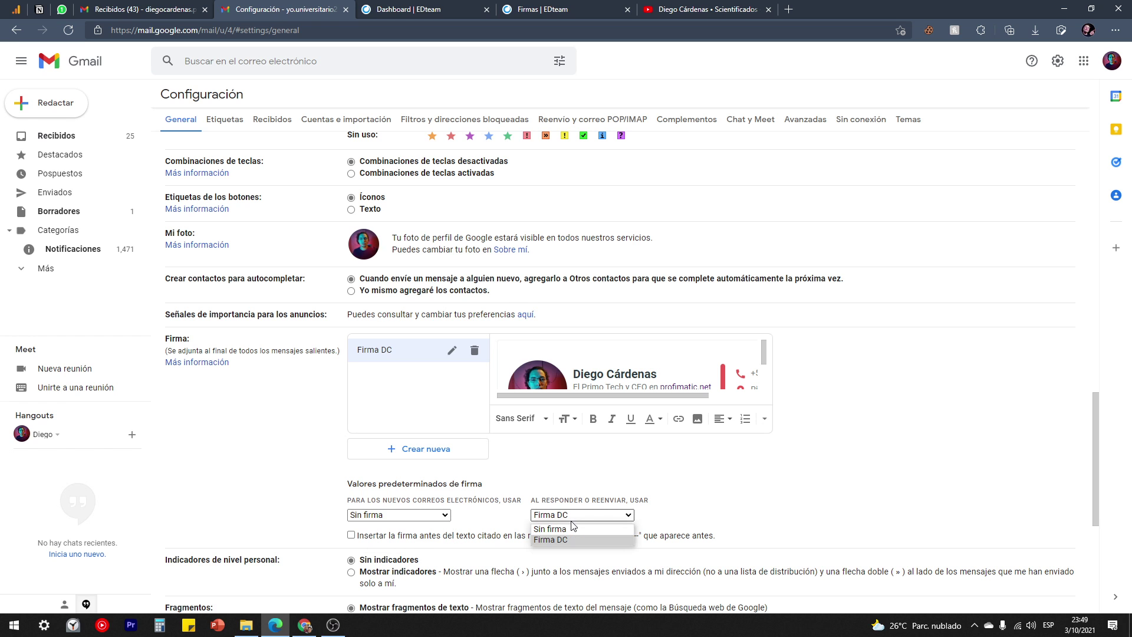
left_click(552, 531)
scroll(555, 531, "down", 5)
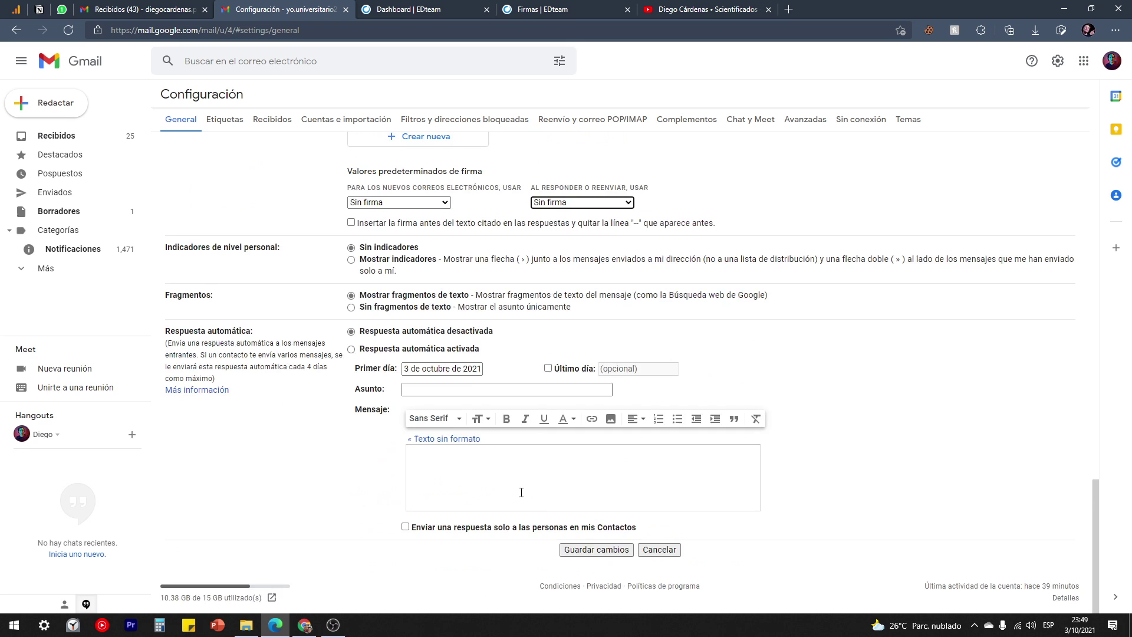
left_click(587, 549)
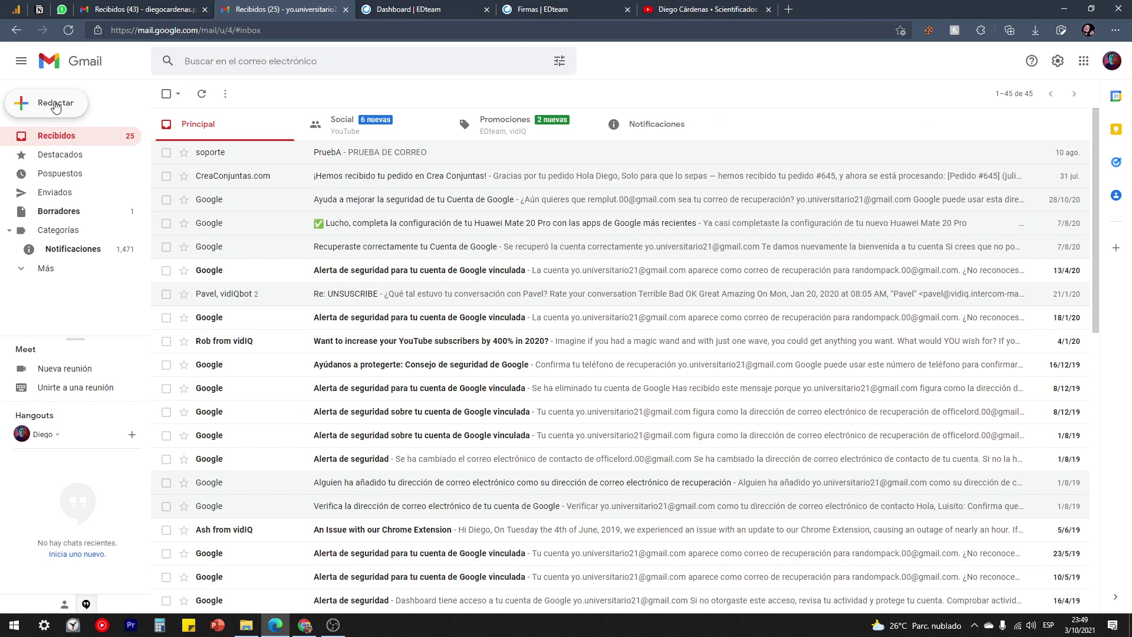
Check that a new message now opens without a signature.
left_click(53, 104)
left_click(833, 369)
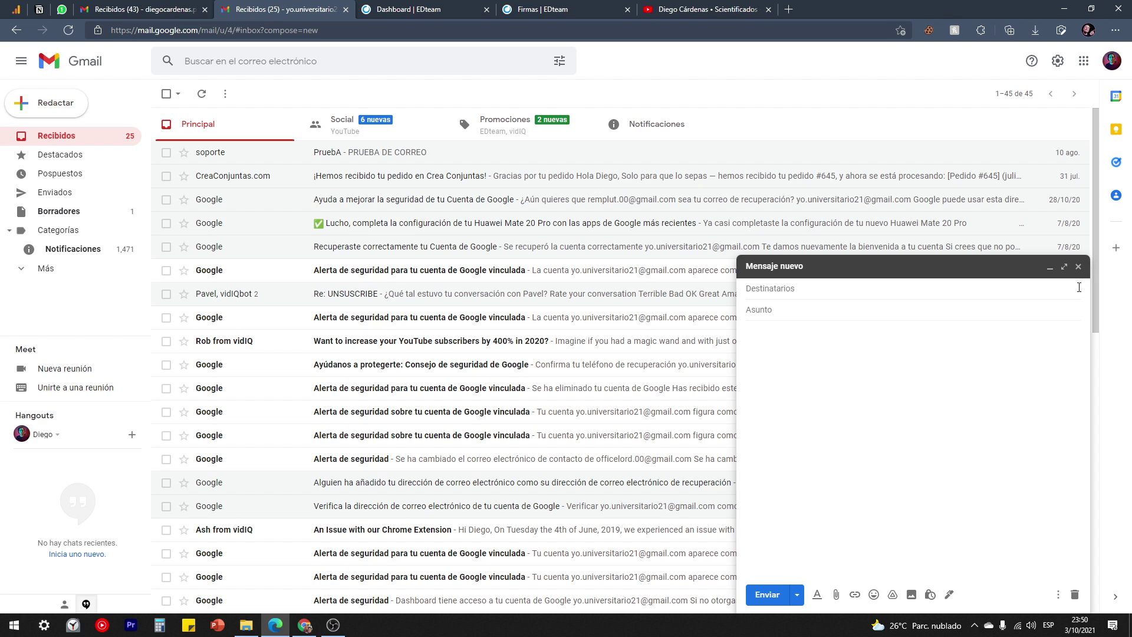
left_click(1078, 266)
Choose Firma DC again in both the new-email and reply signature dropdowns.
left_click(1058, 63)
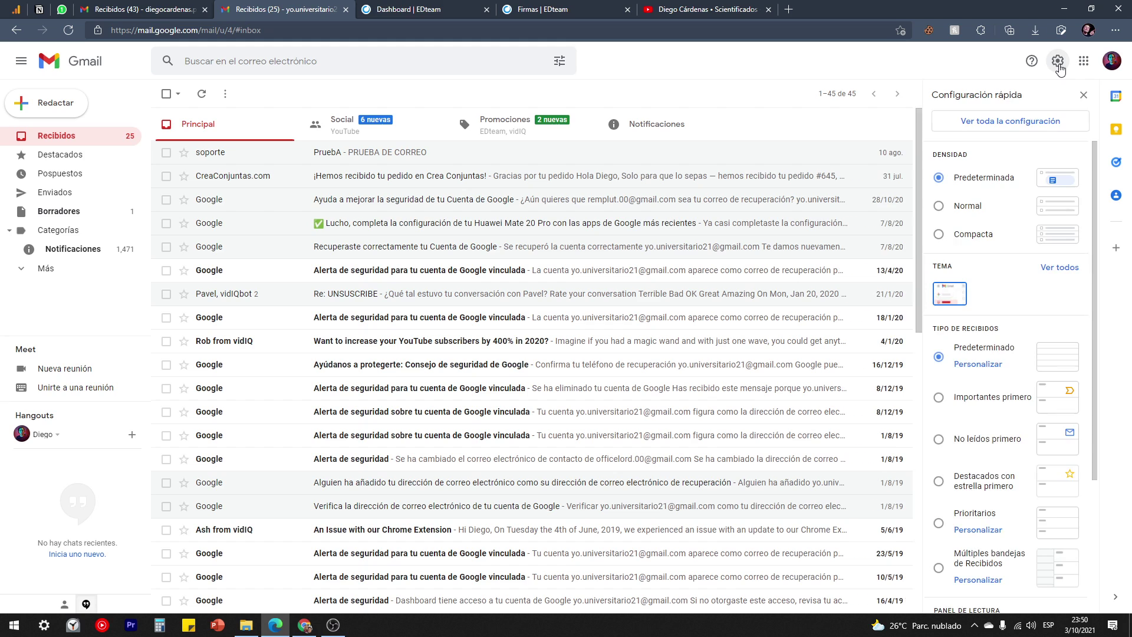
left_click(1003, 121)
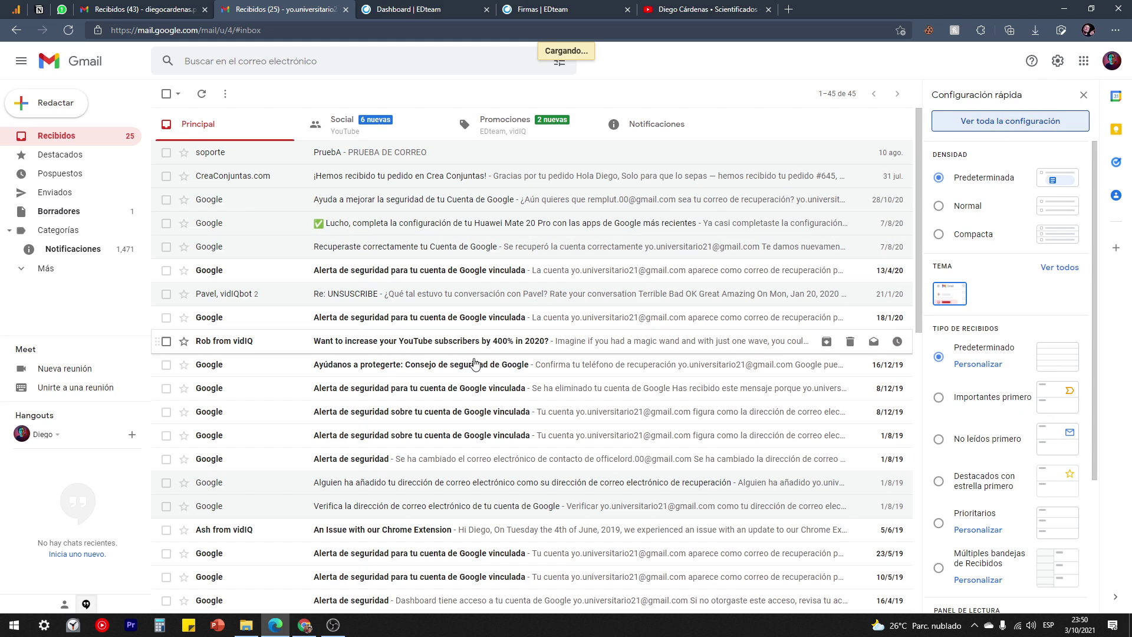
scroll(453, 399, "down", 12)
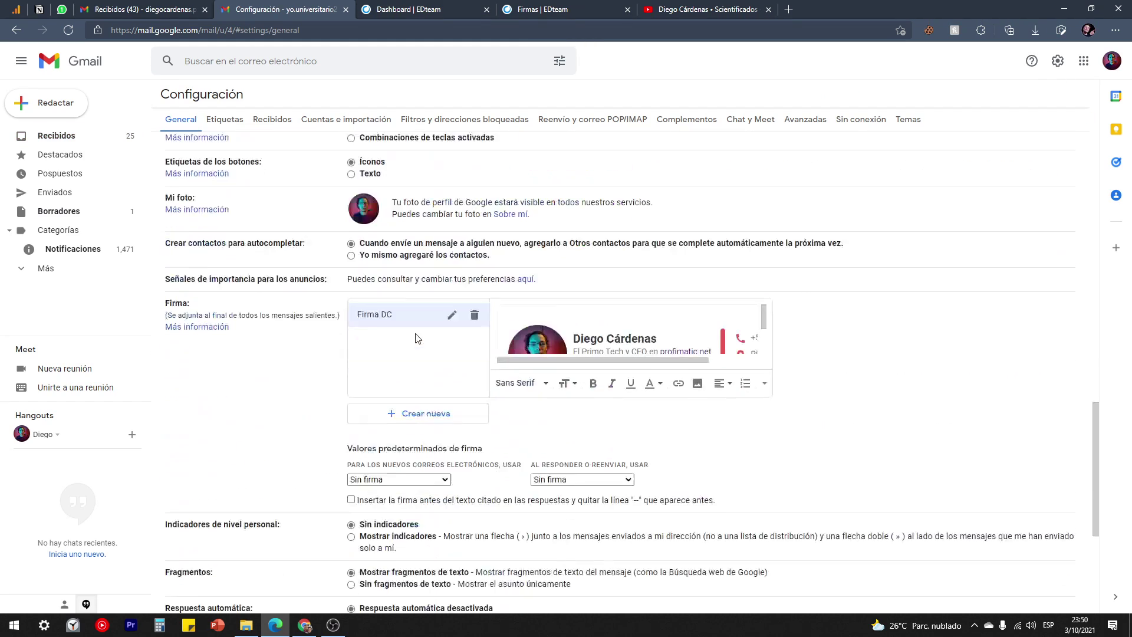
left_click_drag(433, 499, 430, 456)
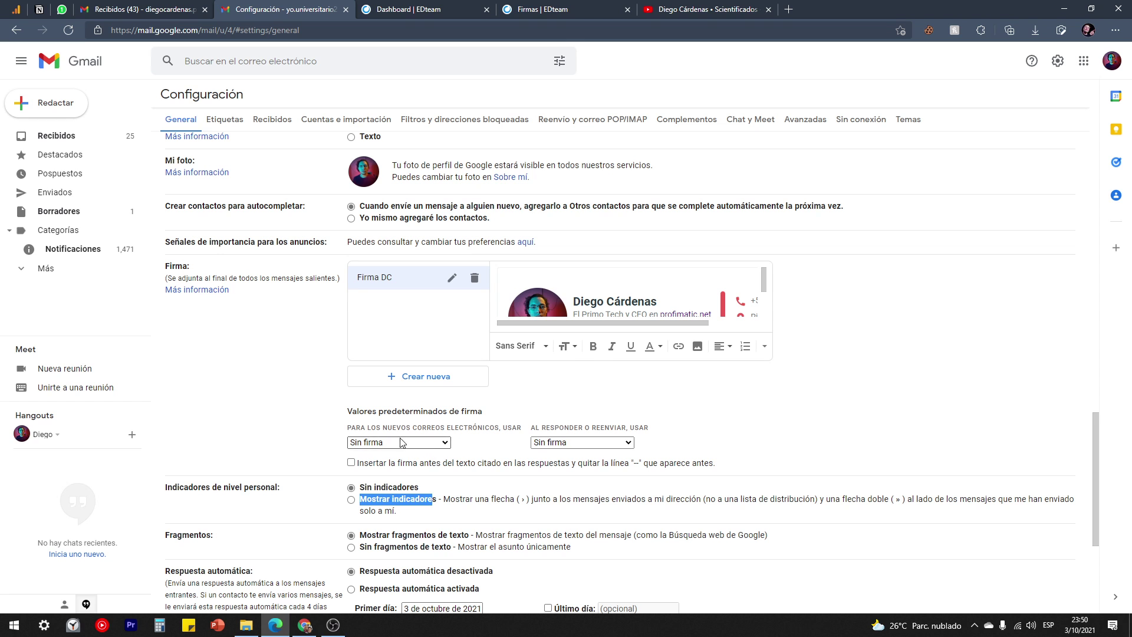
left_click(407, 442)
left_click(381, 467)
left_click(566, 442)
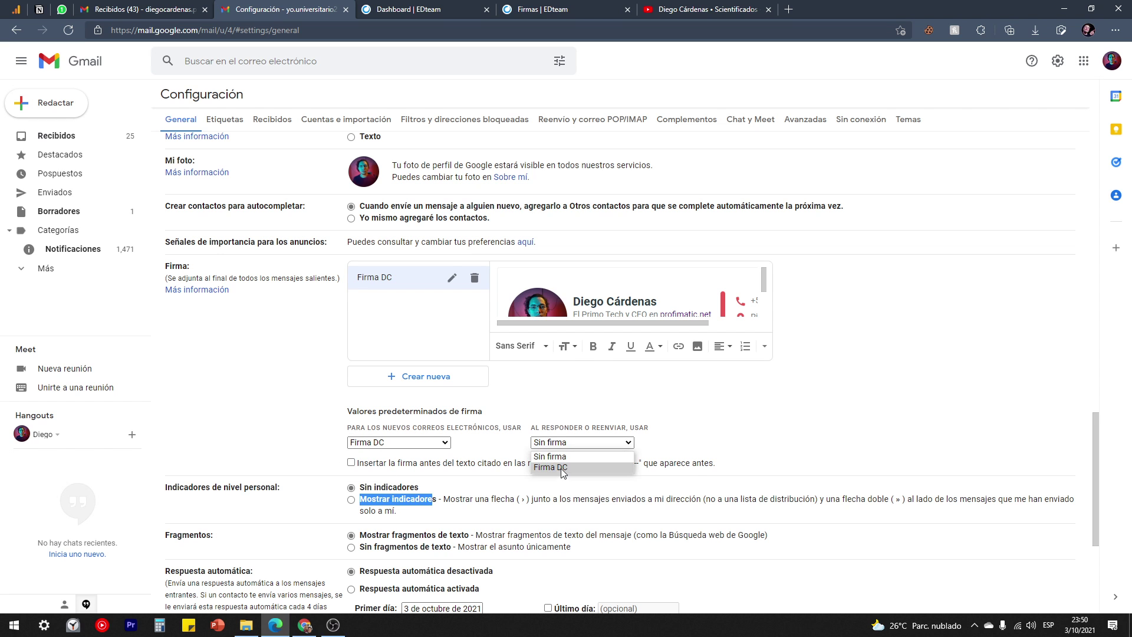
left_click(563, 469)
Save the settings, confirm Firma DC appears in a new message, then return to EDteam.
scroll(693, 469, "down", 4)
left_click(599, 550)
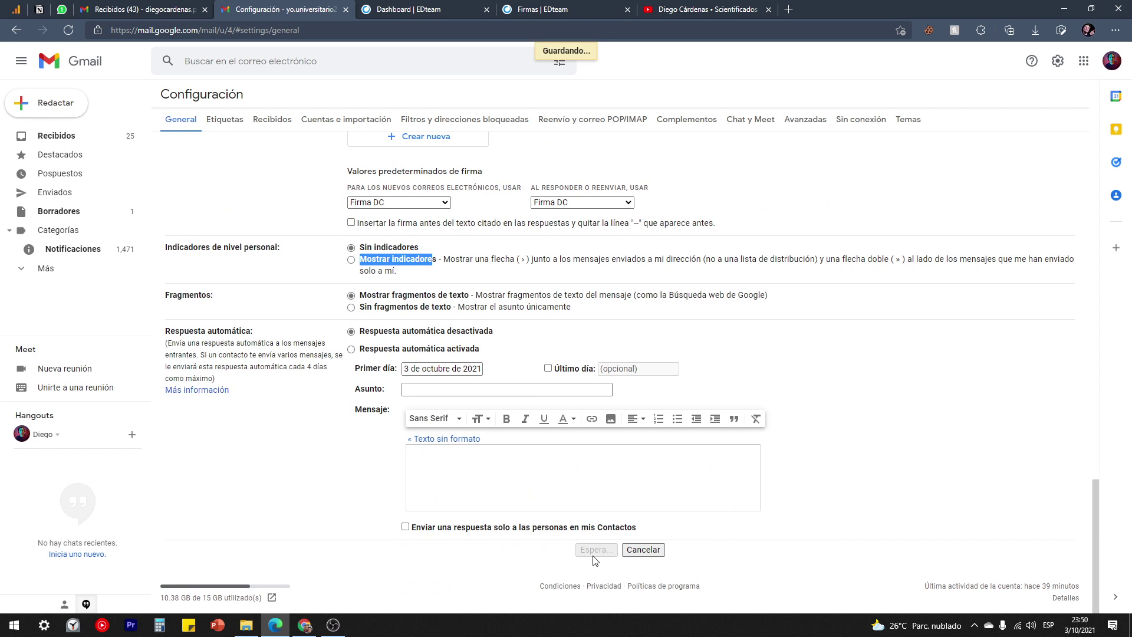
left_click(52, 103)
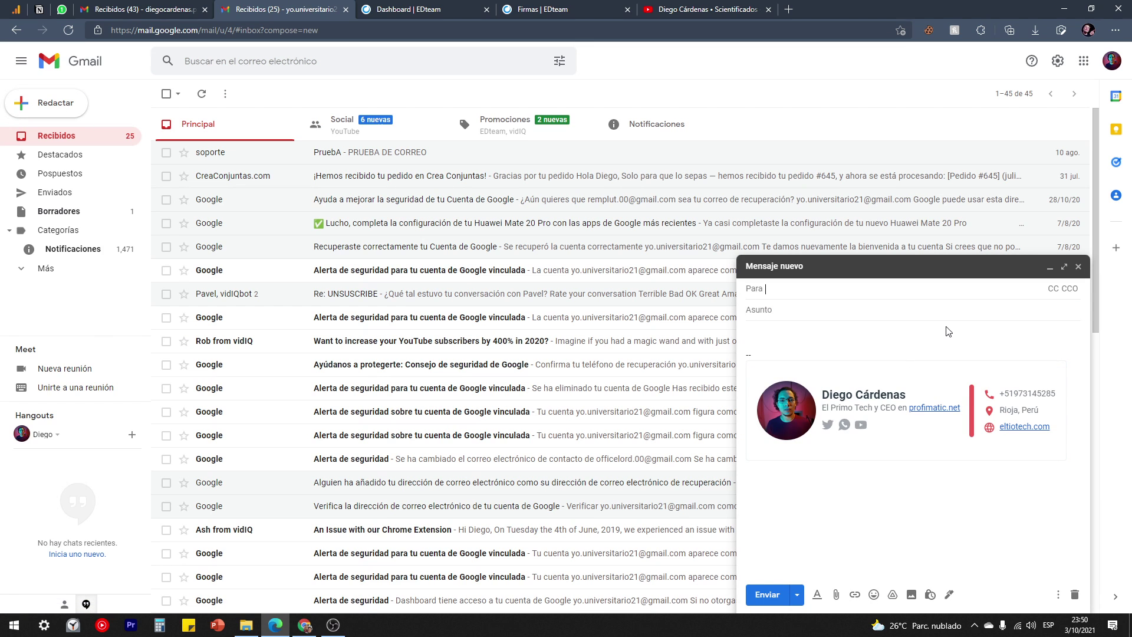
left_click(534, 9)
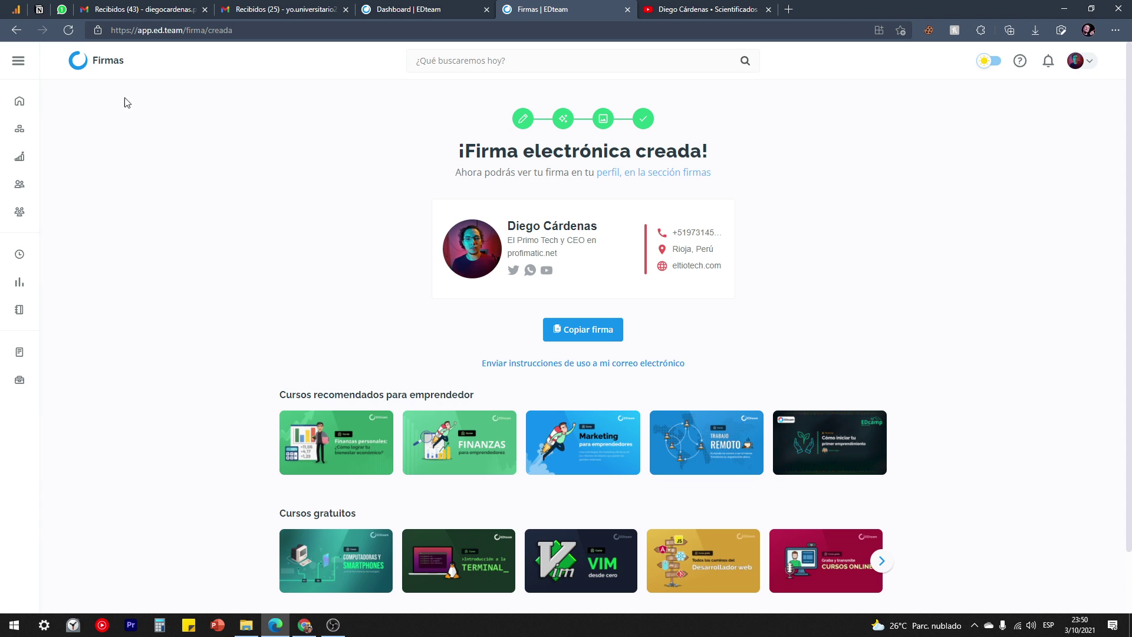
Return to the EDteam dashboard via the Firmas logo and scroll through it.
left_click(74, 61)
scroll(254, 259, "down", 1)
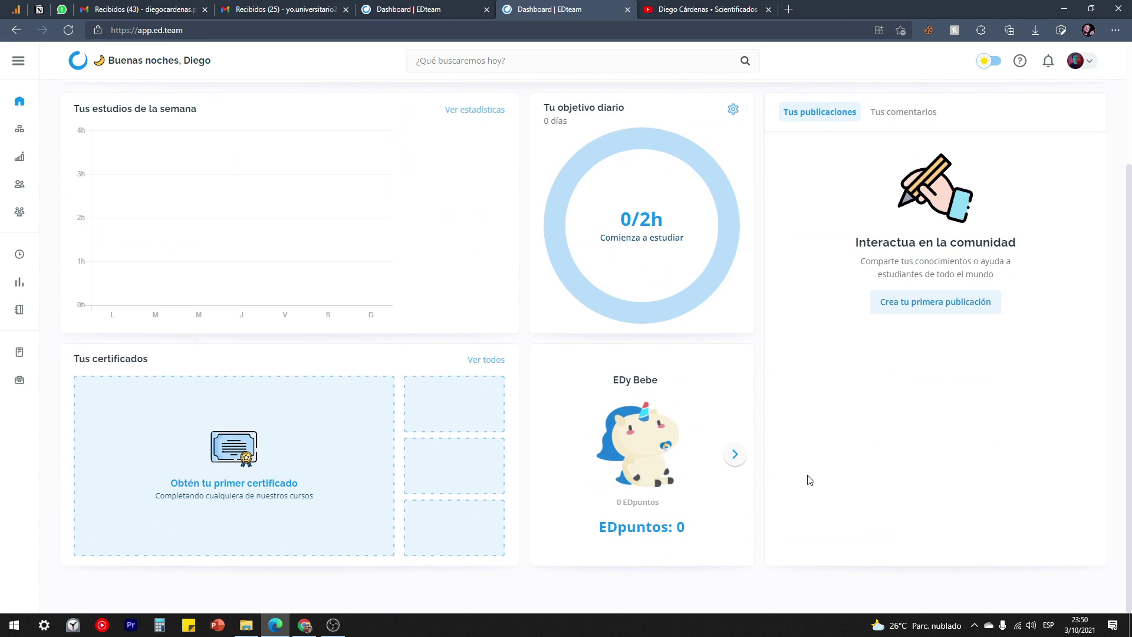
scroll(823, 496, "up", 2)
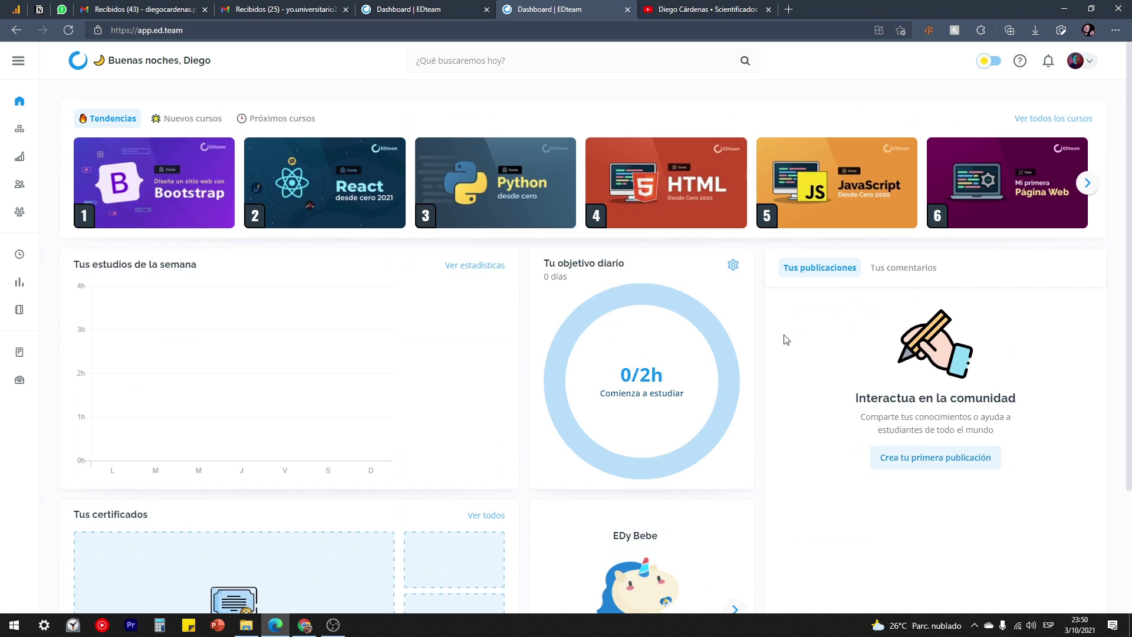